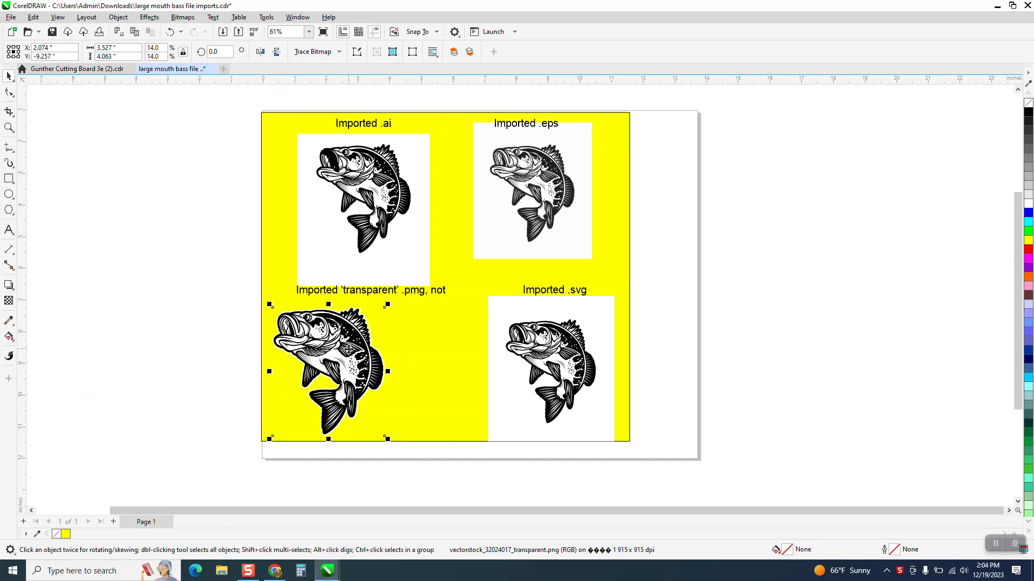
Step: Move the transparent bass bitmap off the page's left edge and delete the other three imported bass images with all the text labels
scroll(253, 295, down, 1)
drag(267, 135, 517, 384)
drag(617, 442, 613, 440)
key(Delete)
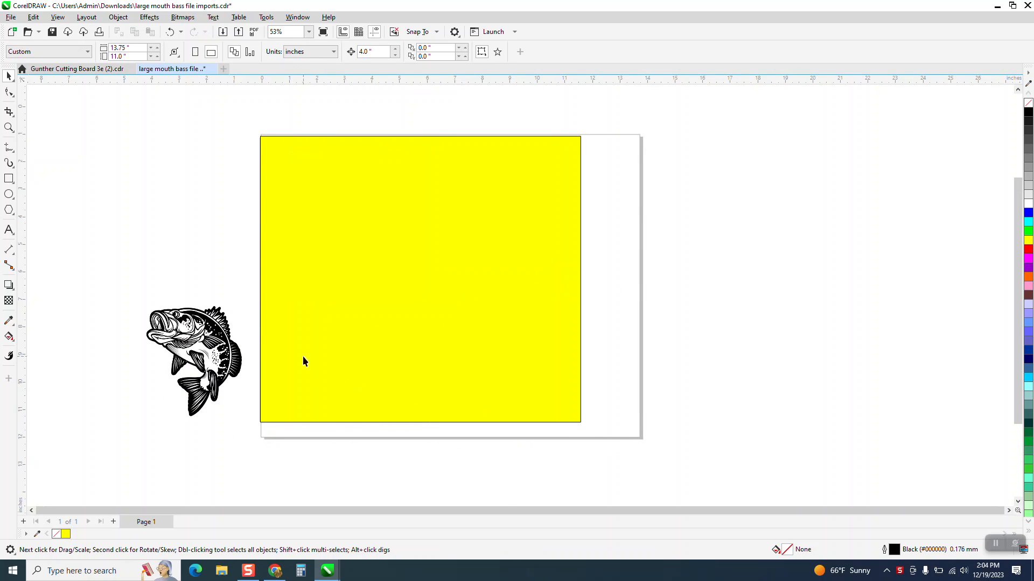
Step: Center the transparent bass bitmap on the page, and center the yellow rectangle on the page as well
click(233, 338)
key(p)
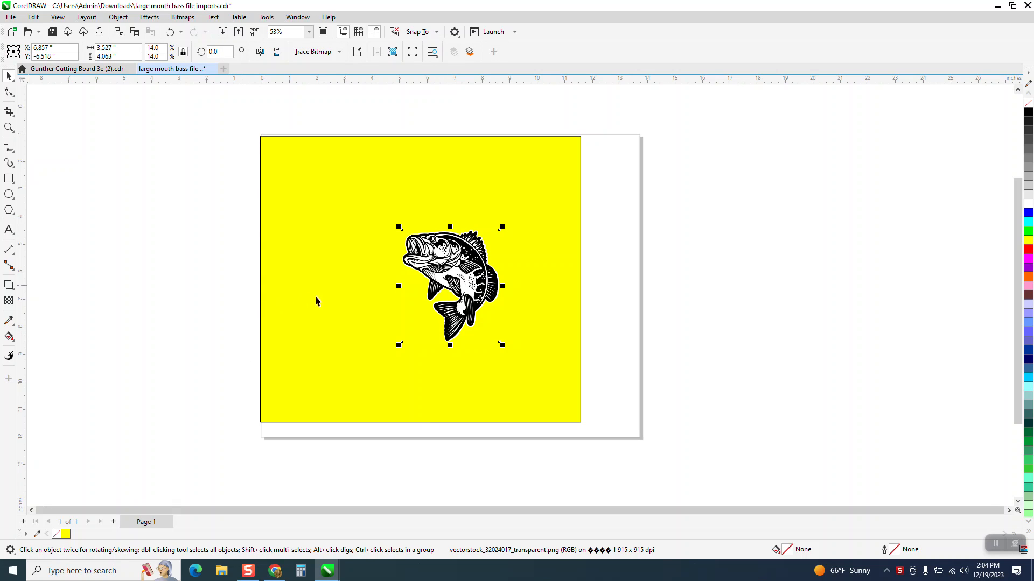
click(542, 300)
key(p)
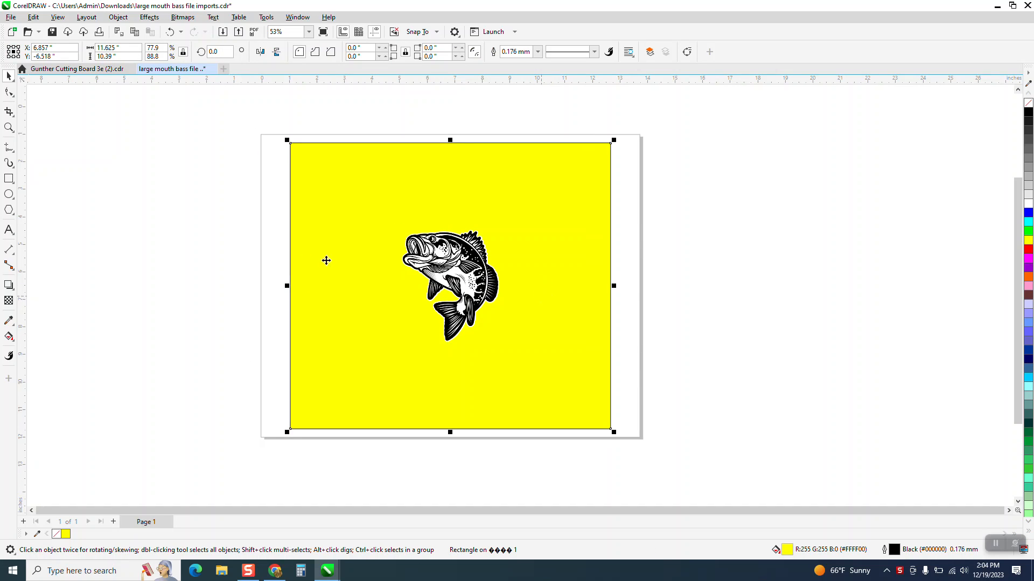
Step: Examine the white border along the bass's back and dorsal fin at high magnification
click(9, 127)
drag(415, 221, 517, 256)
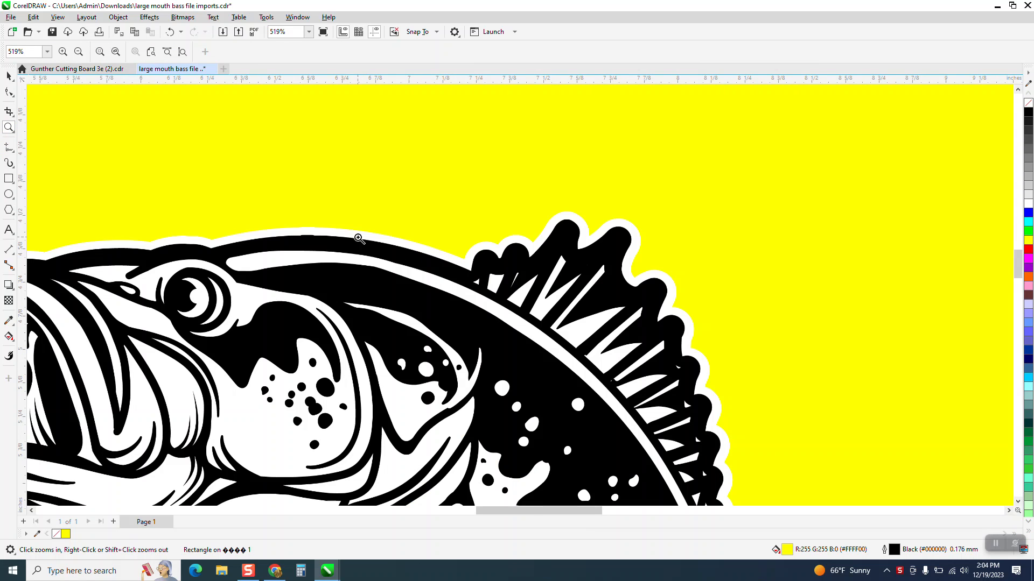
drag(385, 239, 593, 310)
scroll(463, 250, down, 2)
scroll(463, 247, down, 1)
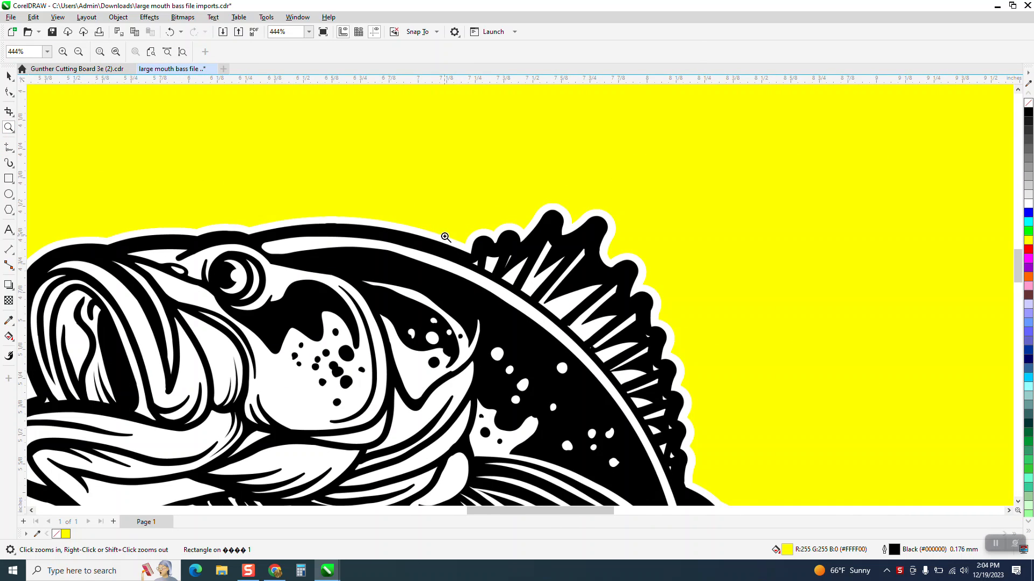
drag(447, 237, 502, 268)
scroll(469, 241, down, 1)
scroll(469, 235, down, 4)
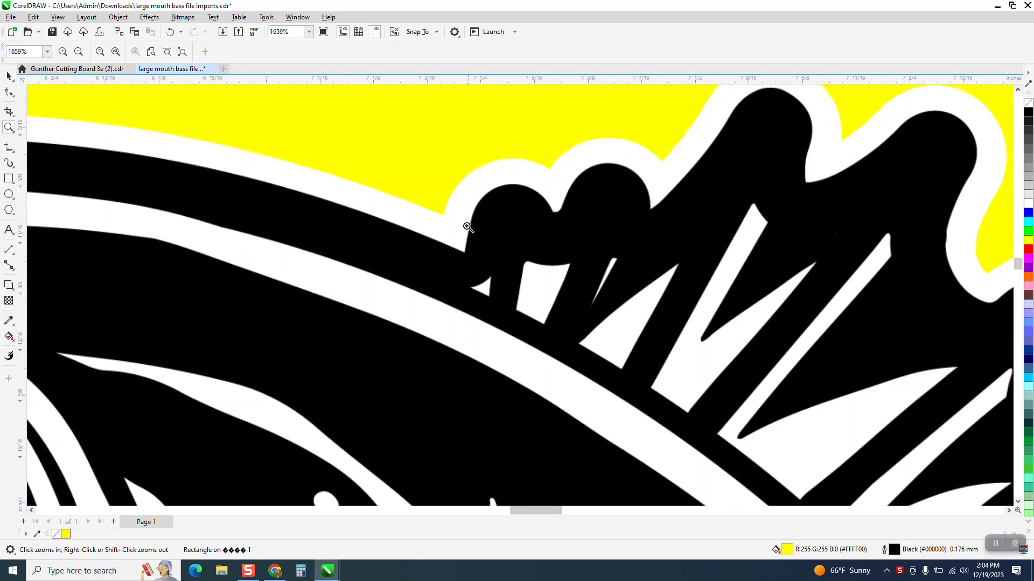
scroll(455, 243, down, 1)
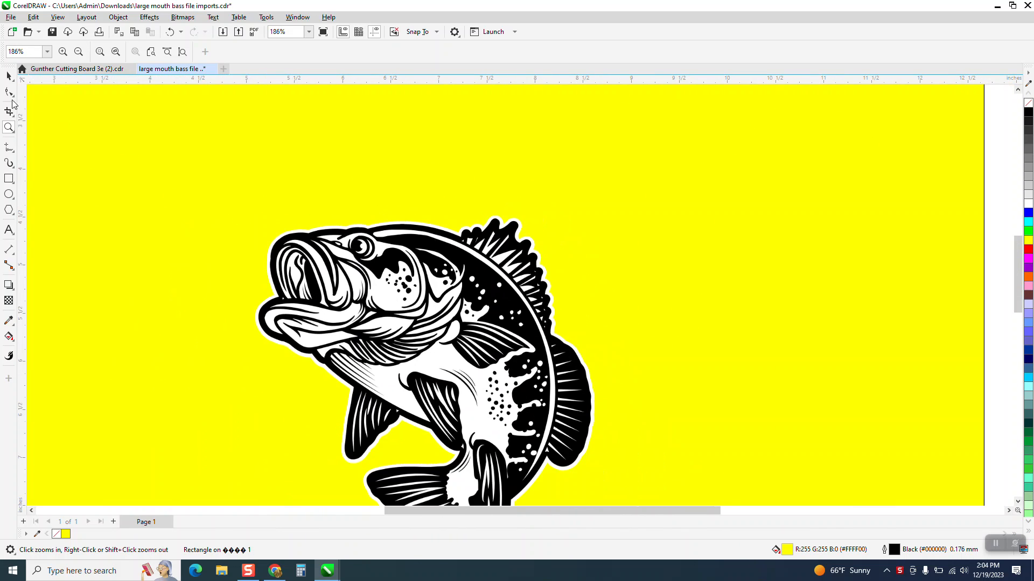
Step: Outline-trace the bass bitmap as Clipart with detail 84, smoothing 25, automatic background removal and Group by color off
click(9, 76)
click(347, 245)
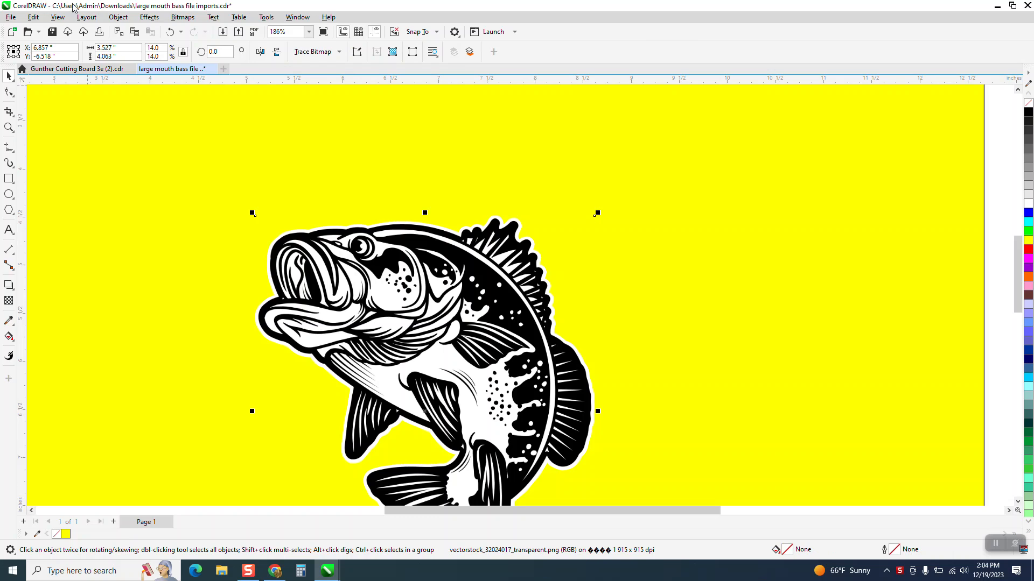
click(109, 20)
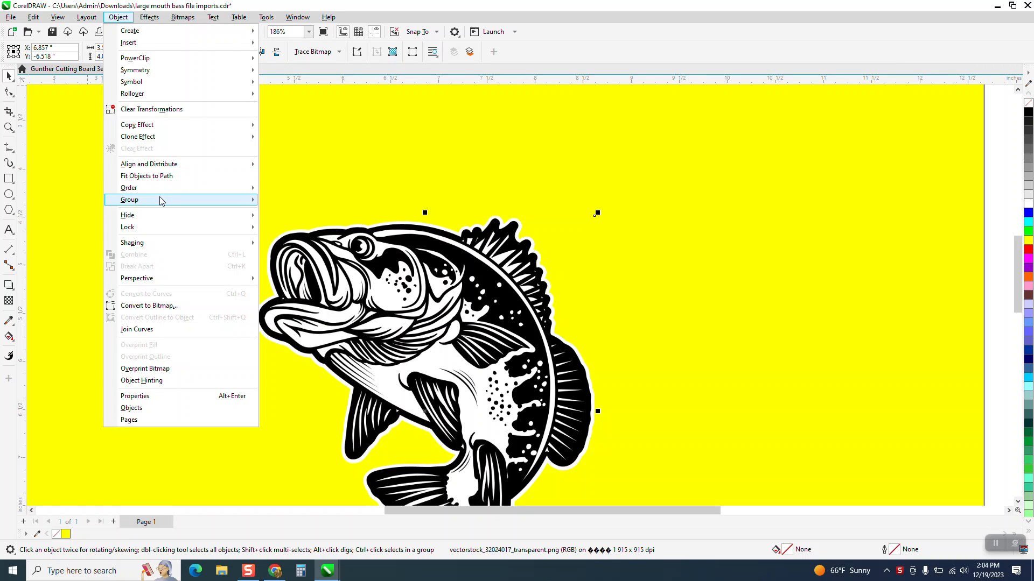
mouse_move(160, 201)
click(359, 242)
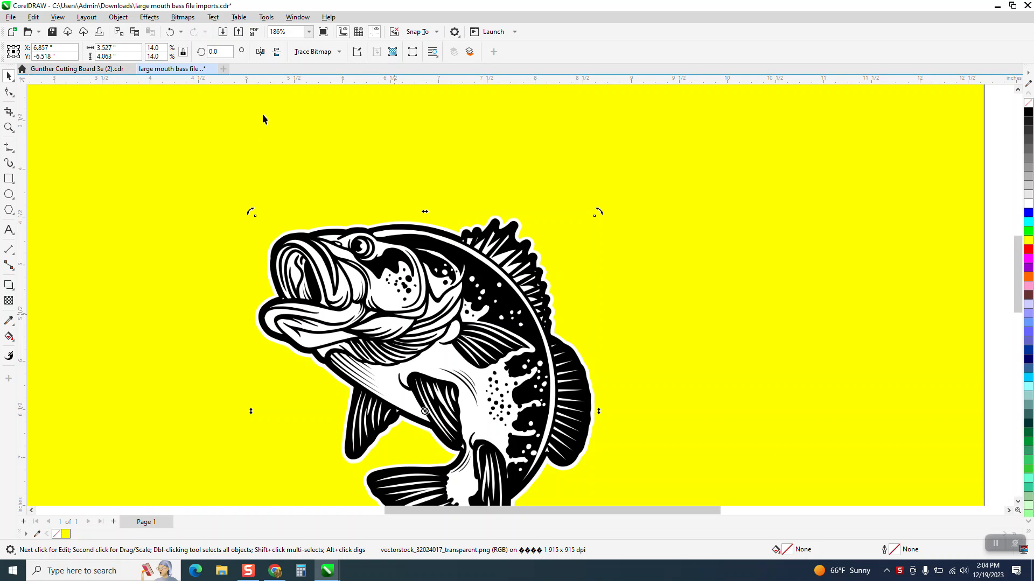
click(340, 53)
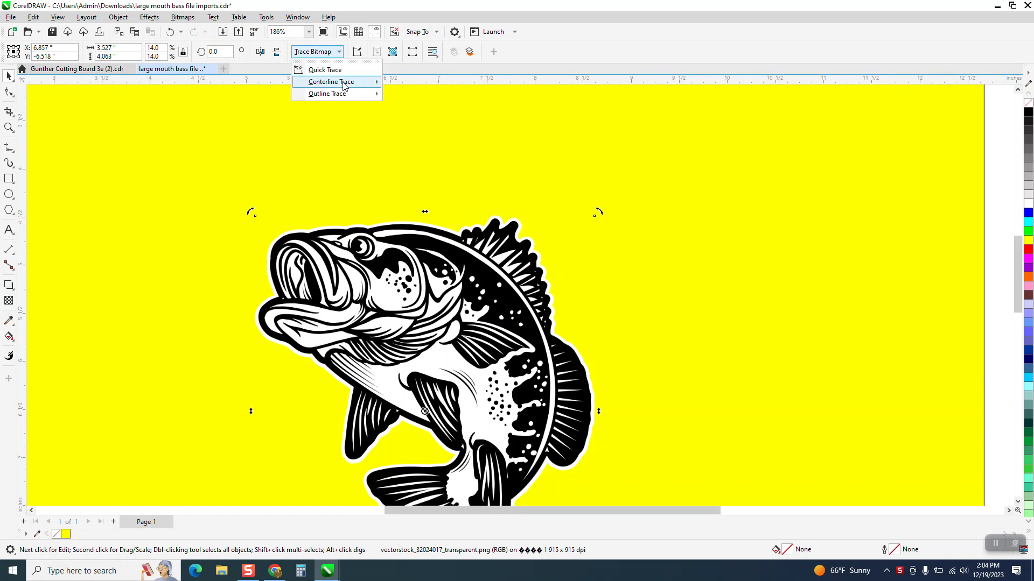
mouse_move(344, 95)
click(405, 135)
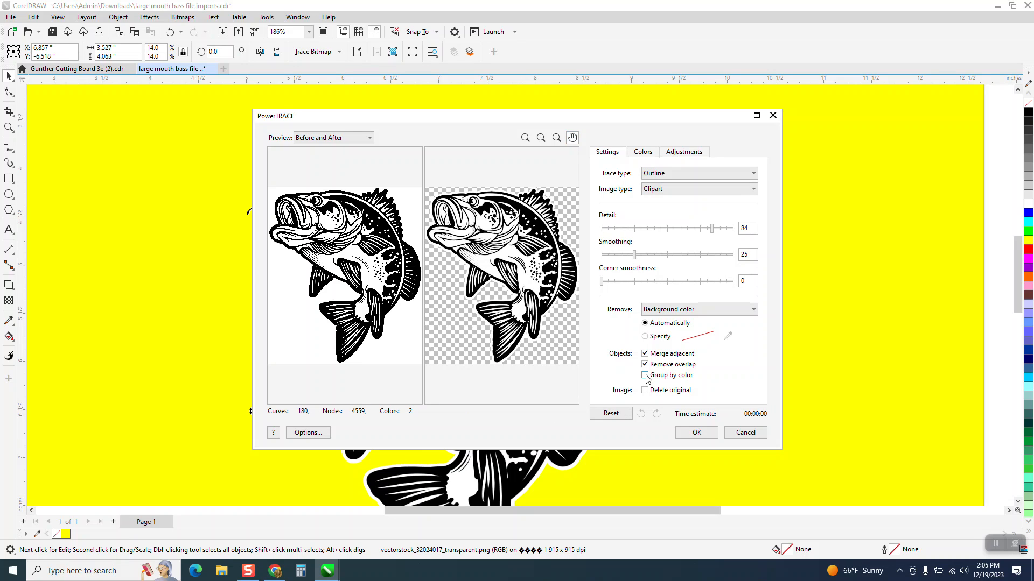
click(696, 430)
scroll(574, 215, down, 2)
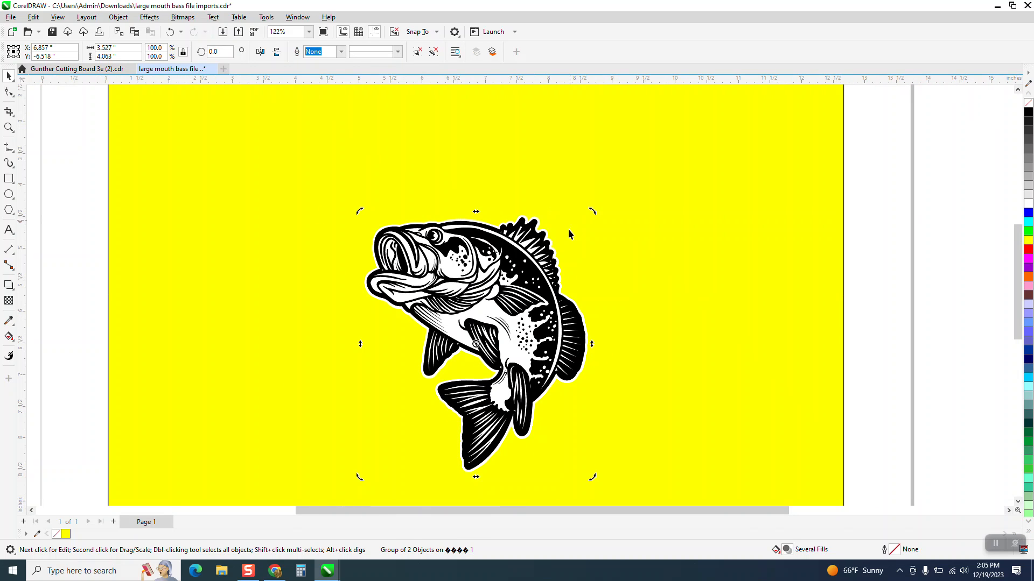
Step: Ungroup the traced bass
click(591, 279)
click(488, 302)
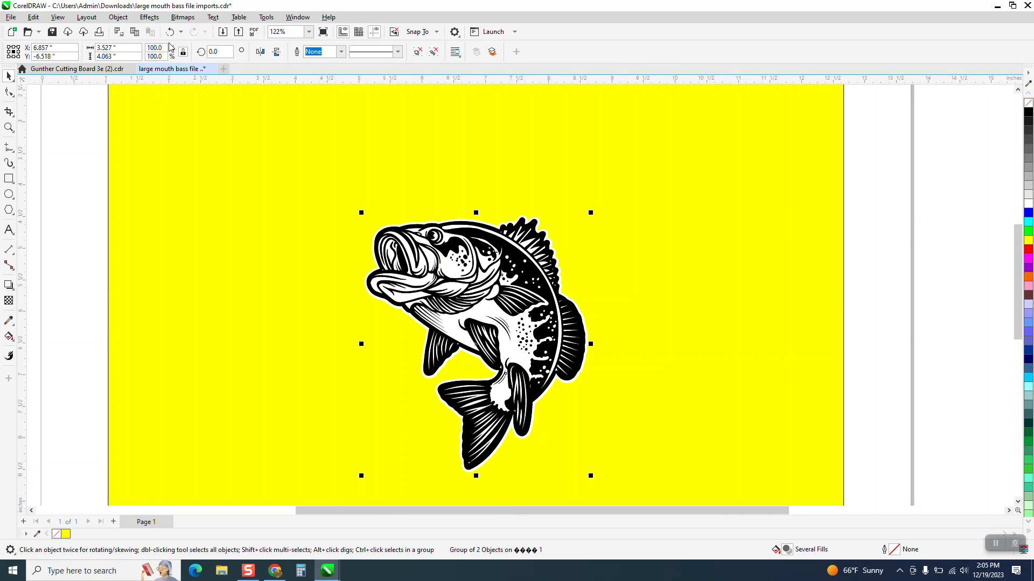
click(118, 16)
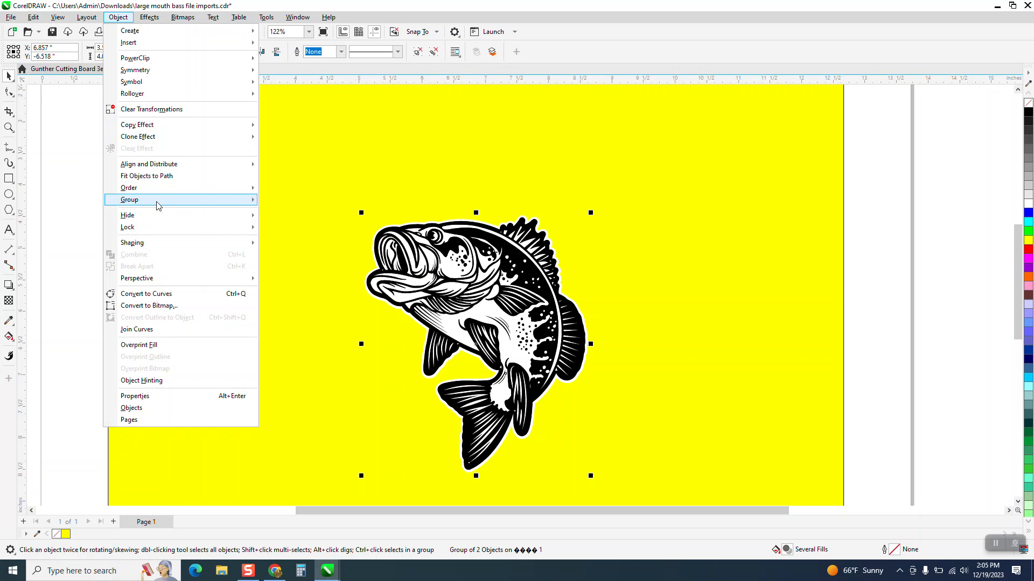
mouse_move(156, 205)
click(295, 211)
click(347, 232)
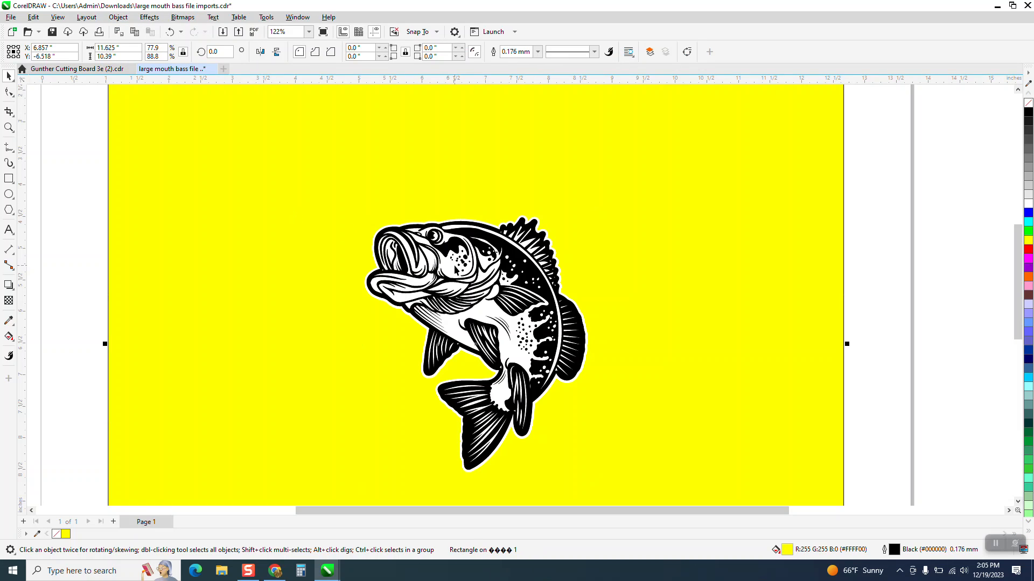
Step: Delete the white shape and the original bitmap behind the black bass linework
click(452, 265)
key(Escape)
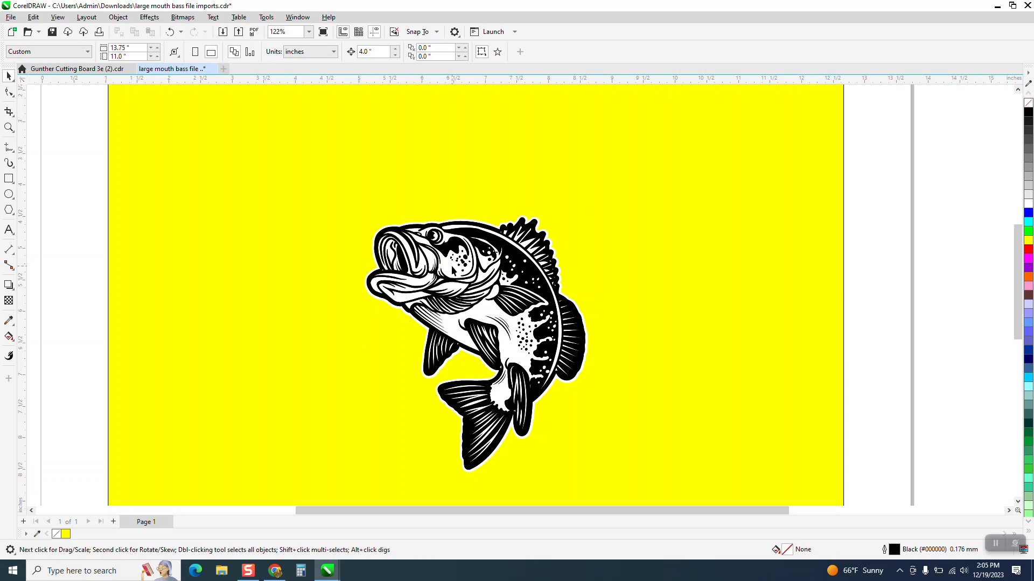
click(452, 270)
key(Delete)
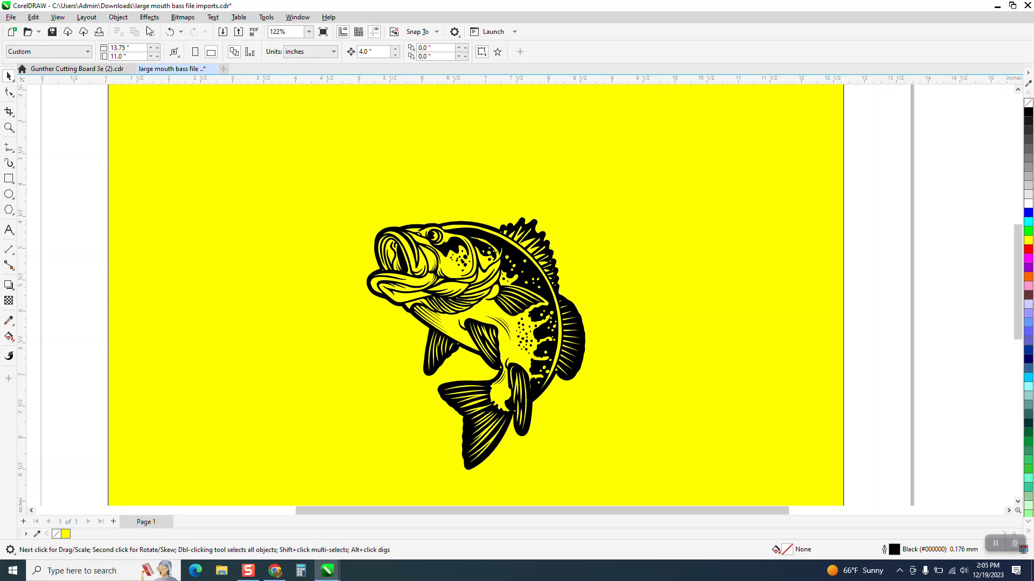
Step: Undo the deletions, the ungrouping, the trace and the centering of the yellow rectangle
click(169, 33)
click(169, 35)
click(169, 34)
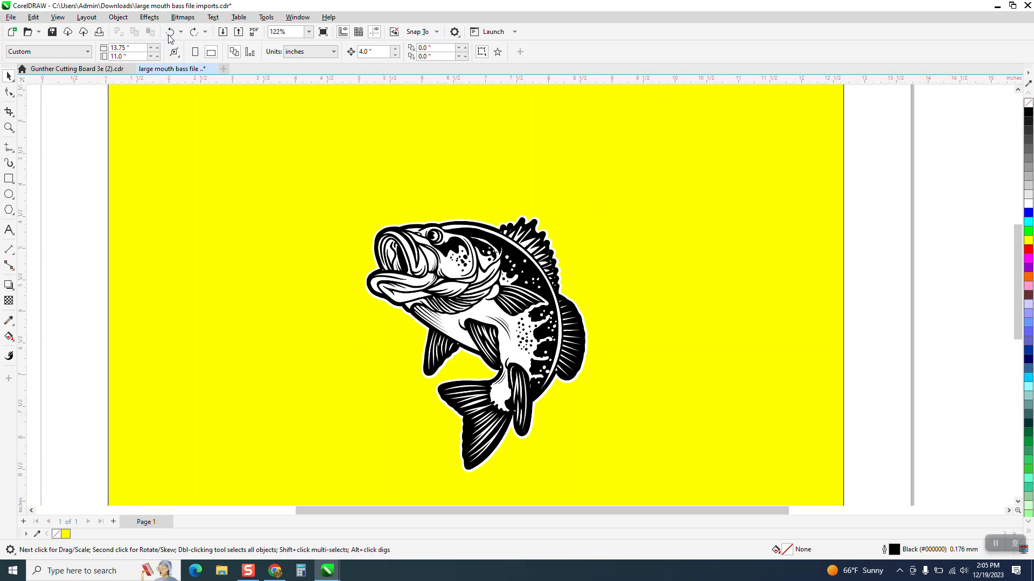
click(169, 35)
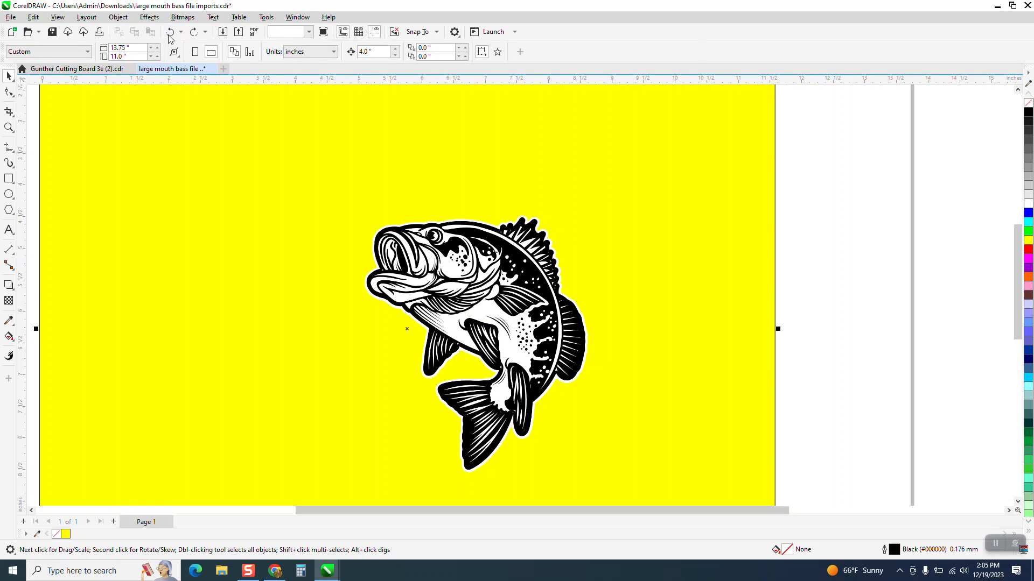
Step: Shift the bass bitmap left, outline-trace it as Clipart with detail 84 and Group by color off, and place the trace to its right
click(451, 234)
drag(451, 234, 298, 218)
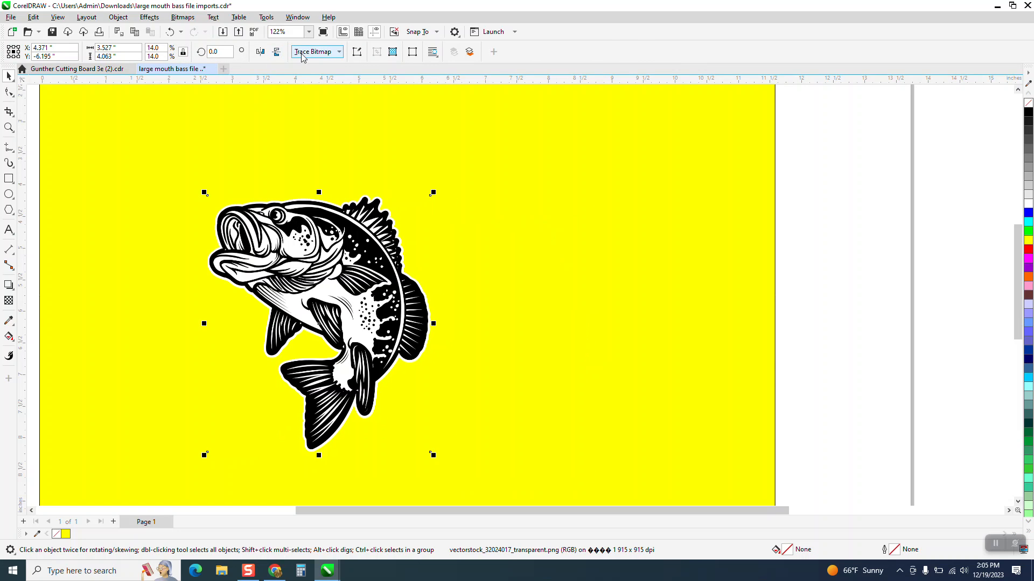
click(338, 52)
mouse_move(347, 94)
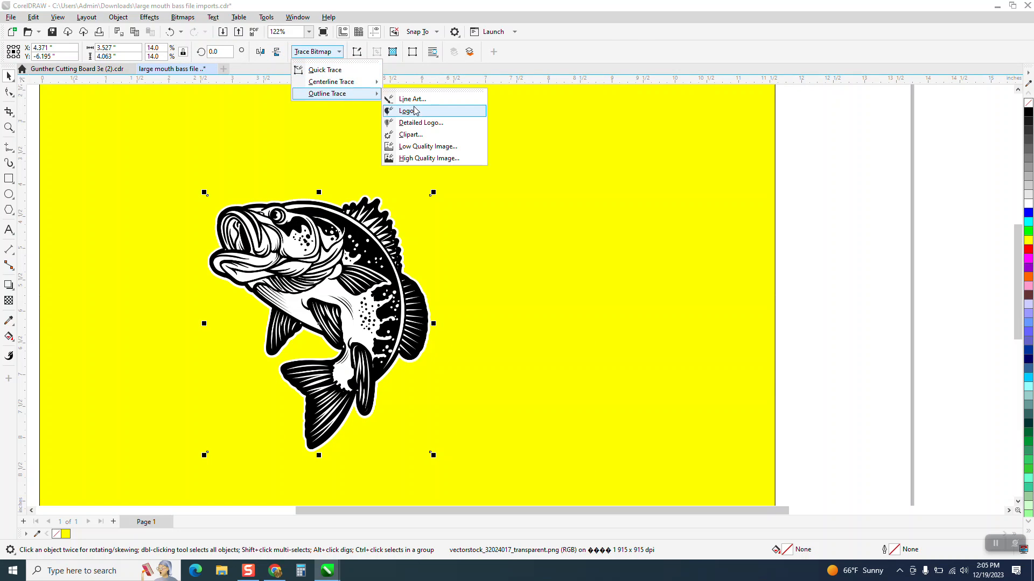
click(409, 135)
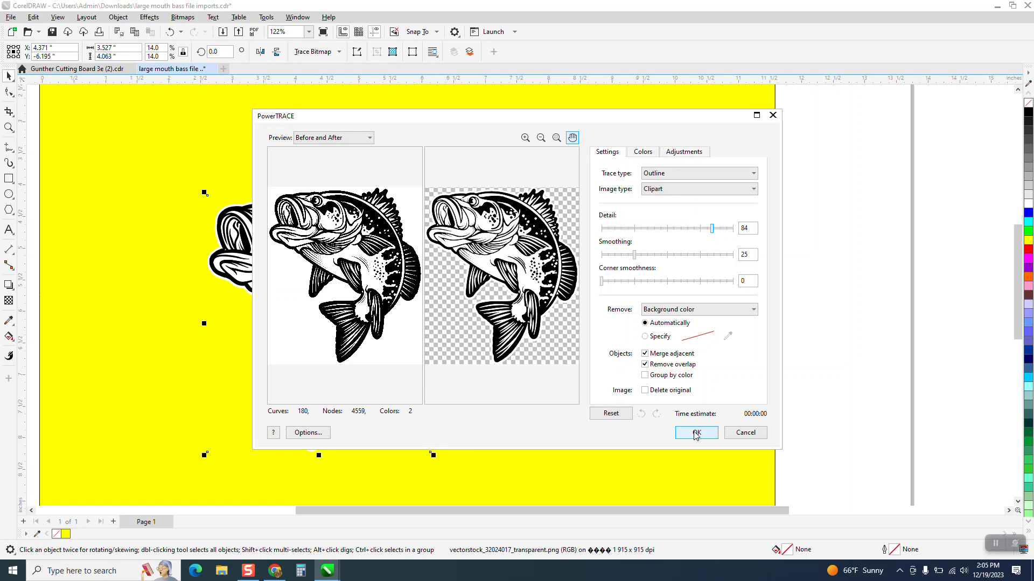
click(696, 435)
drag(349, 317, 605, 317)
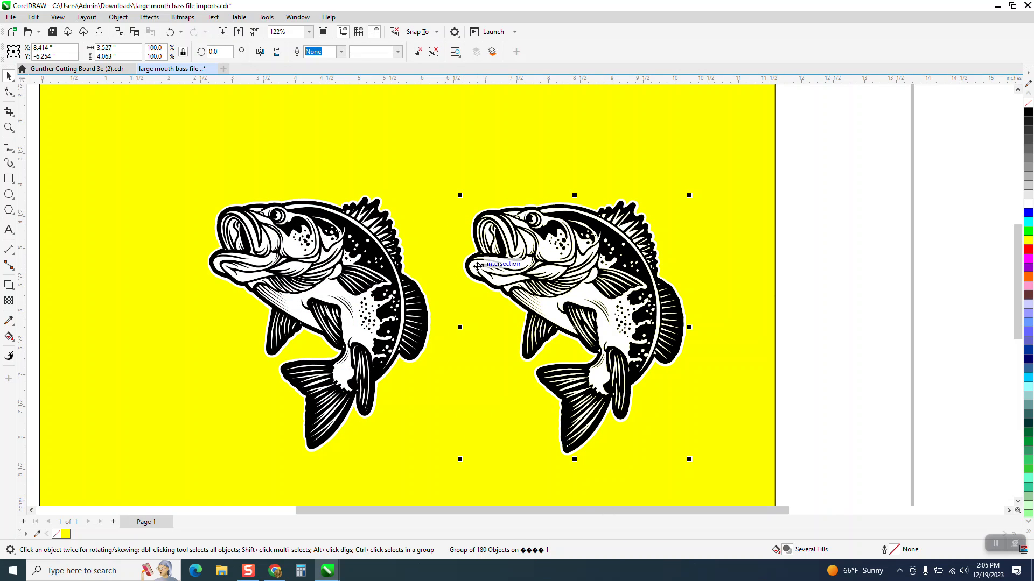
Step: Ungroup the traced bass and delete the original bass bitmap beside it
click(119, 17)
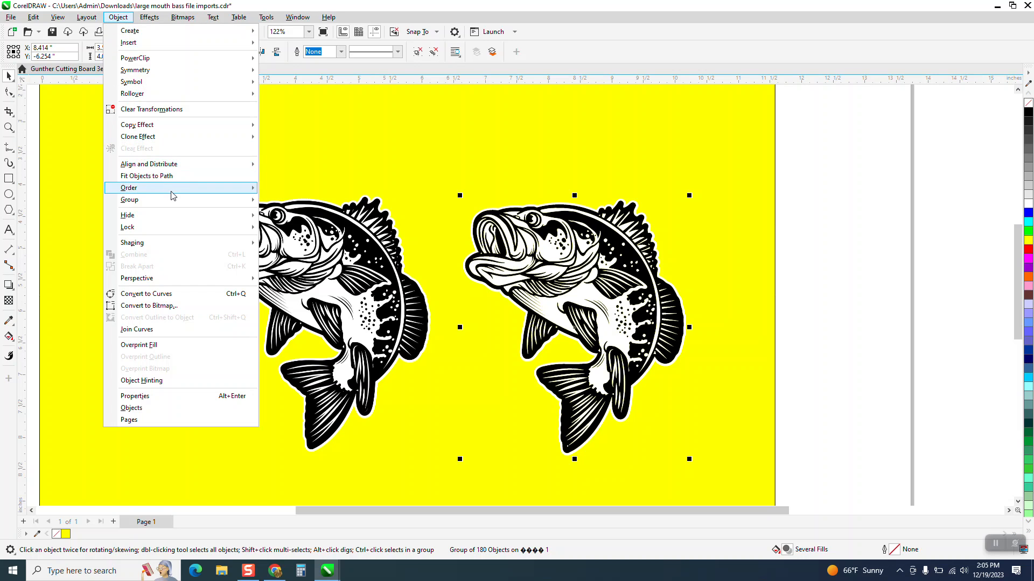
mouse_move(172, 199)
click(303, 215)
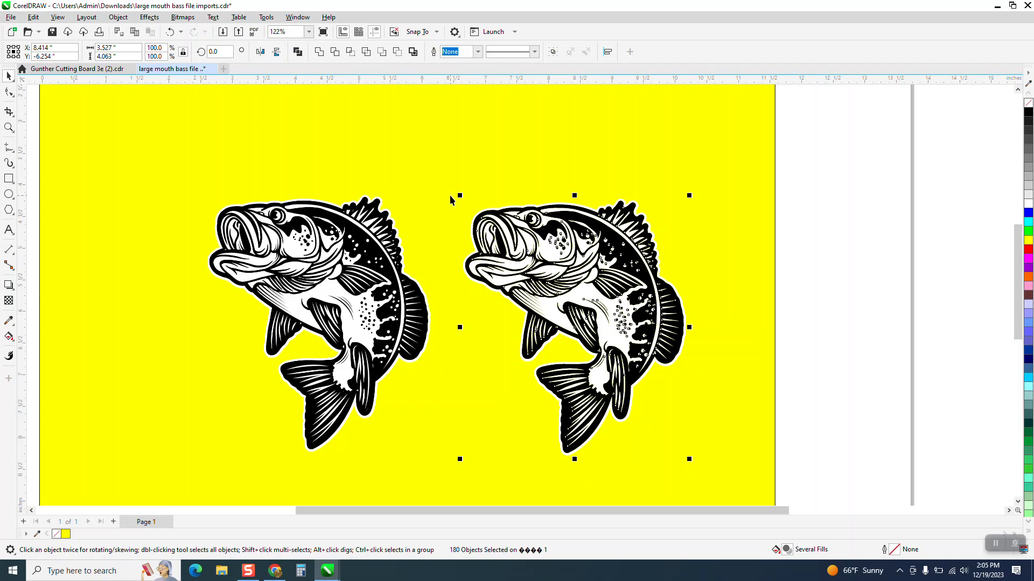
click(387, 233)
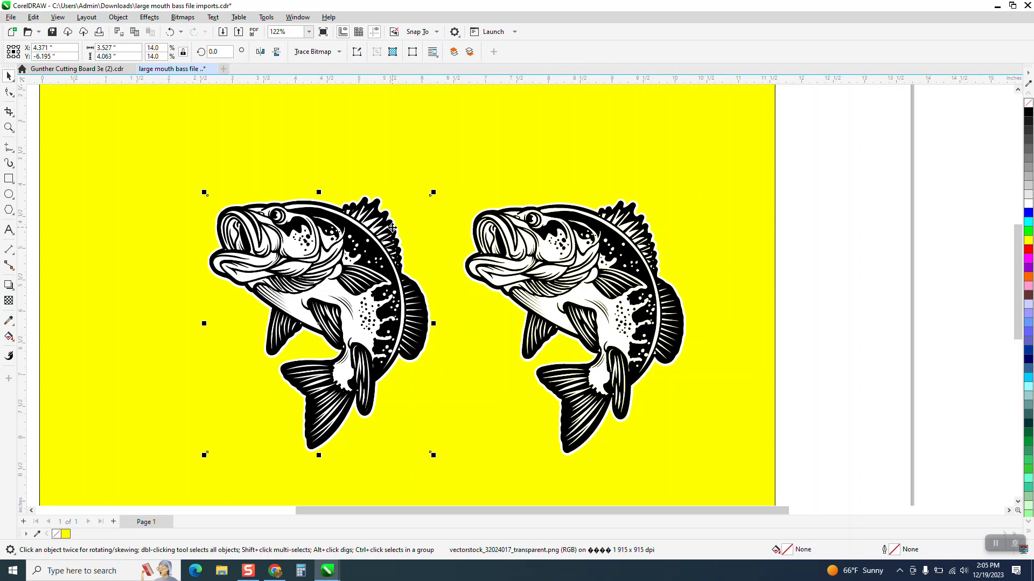
key(Delete)
Step: Select a white curve in the bass's body and build a Find Objects query from that selection
click(545, 251)
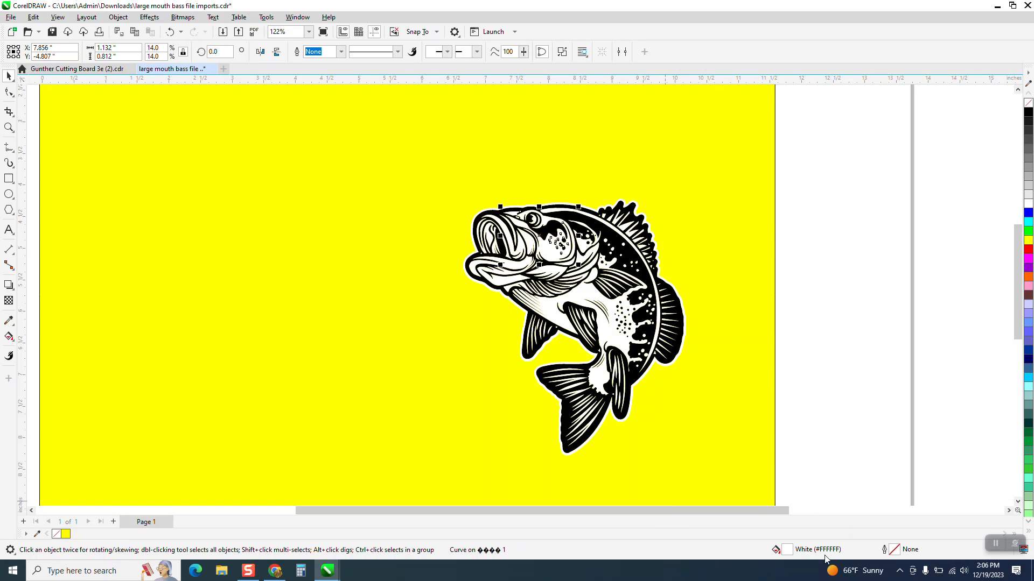
click(583, 301)
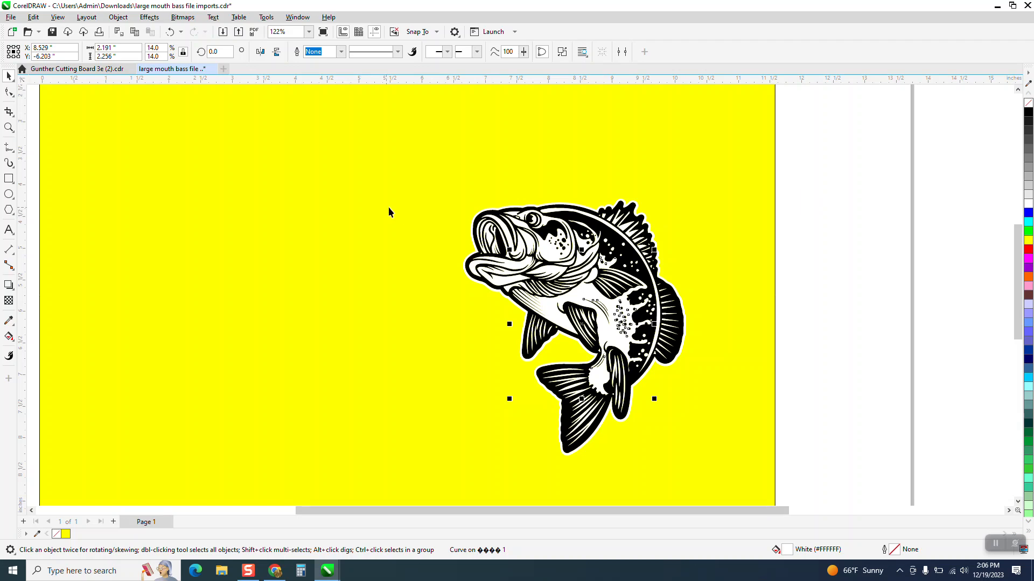
click(35, 18)
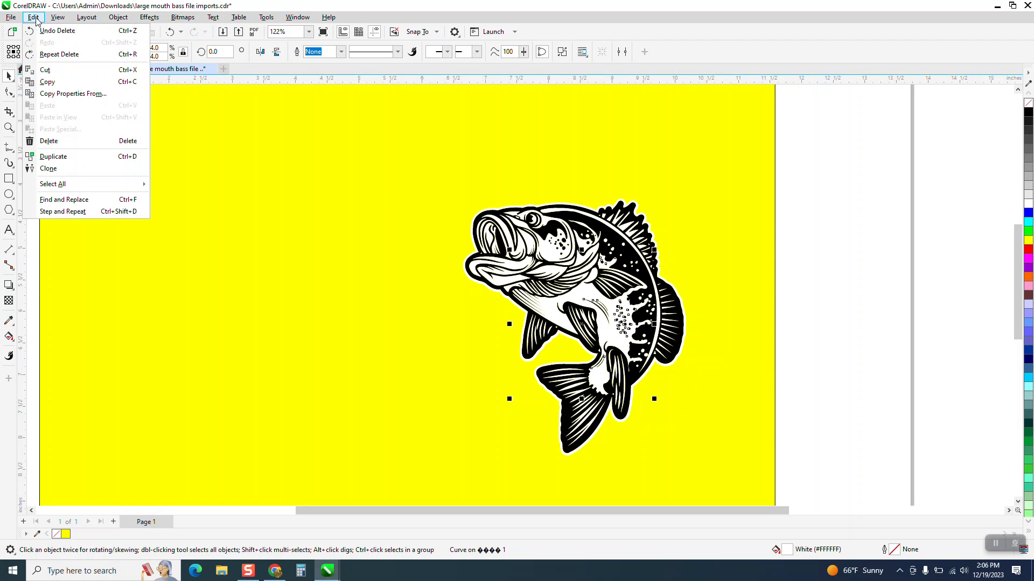
click(81, 200)
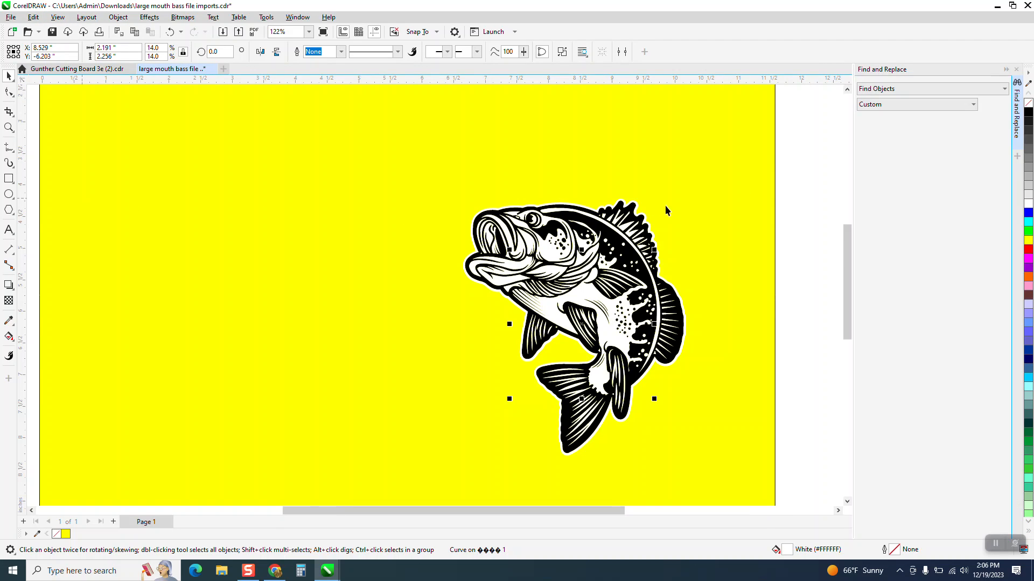
click(757, 212)
click(501, 299)
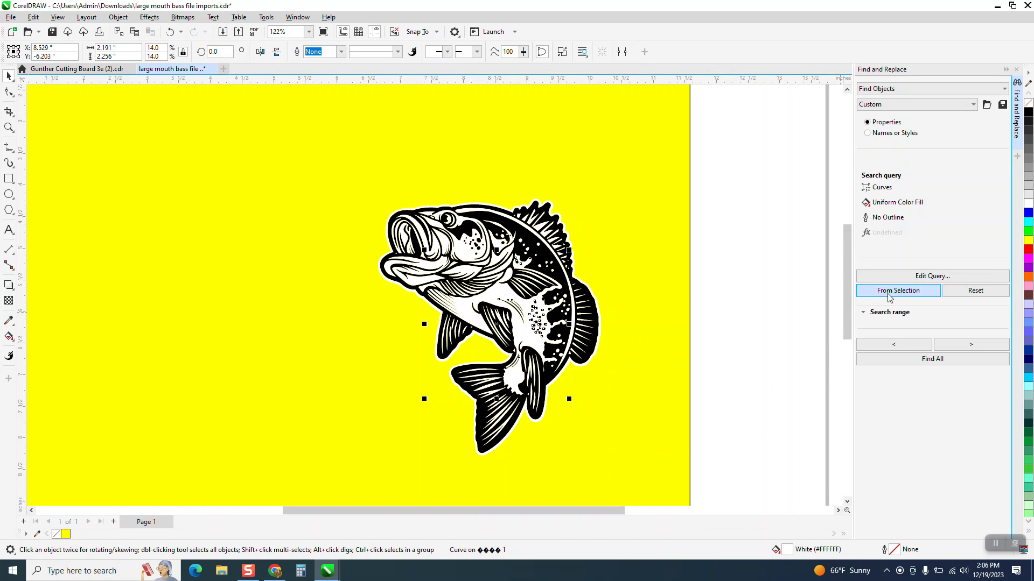
Step: Find all curves matching the white body curve's properties and group them
click(920, 359)
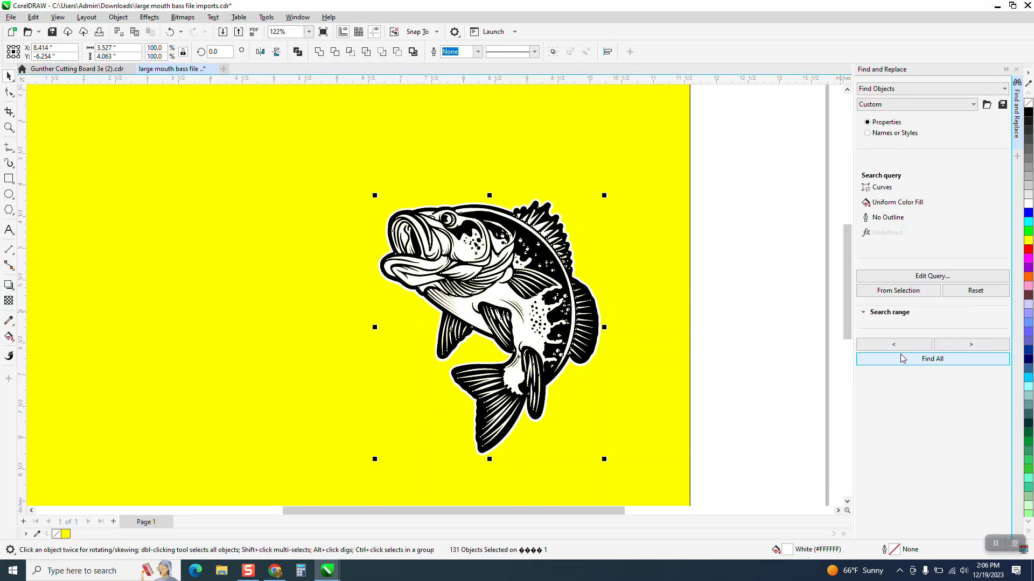
key(ctrl+g)
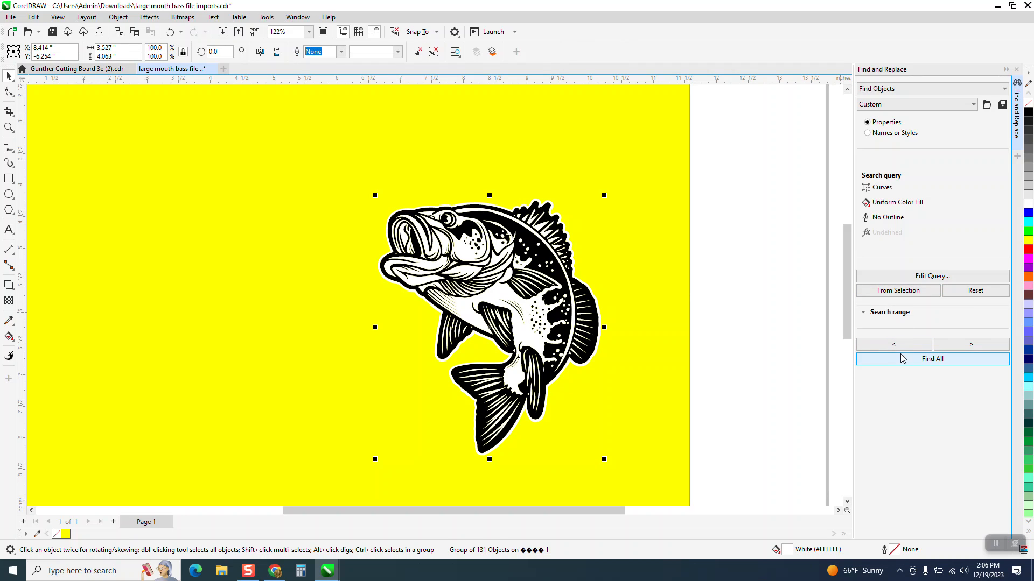
click(749, 254)
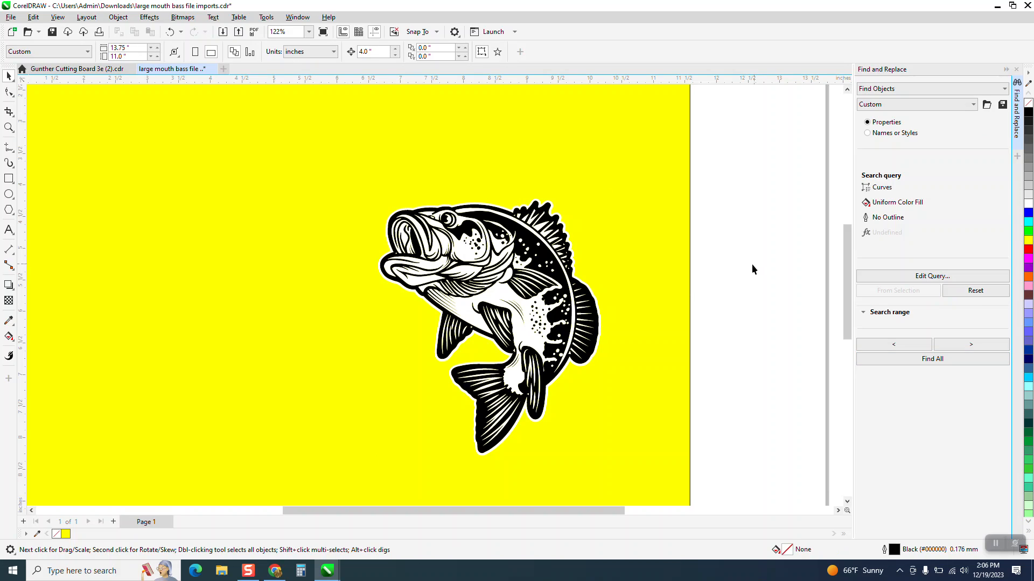
Step: Delete the grouped white curves from the traced bass, leaving only the black linework over the yellow rectangle
click(506, 298)
key(Delete)
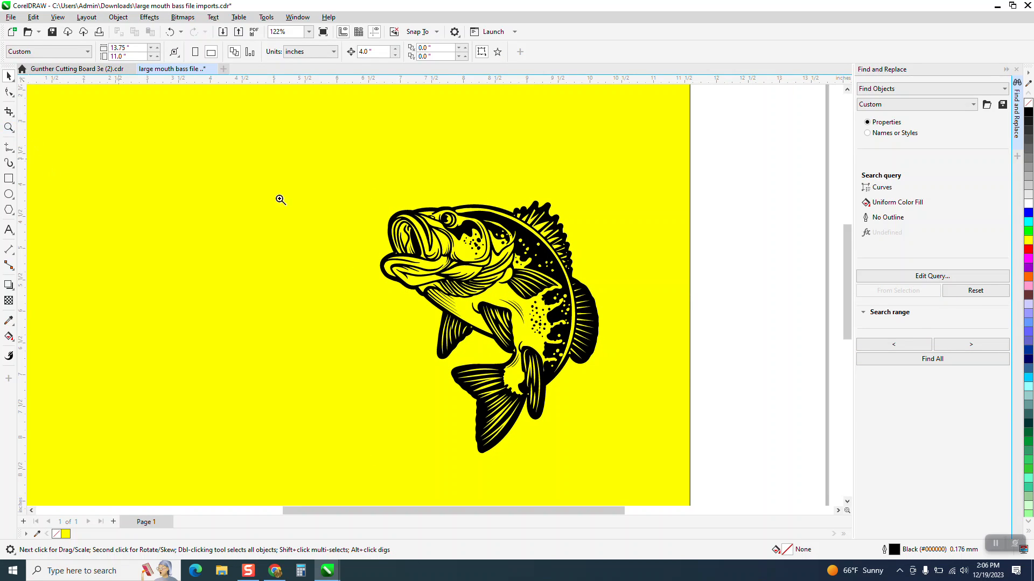
Step: Examine the bass's dorsal fin, spots and gill area up close for openings in the black linework
key(z)
drag(503, 197, 646, 279)
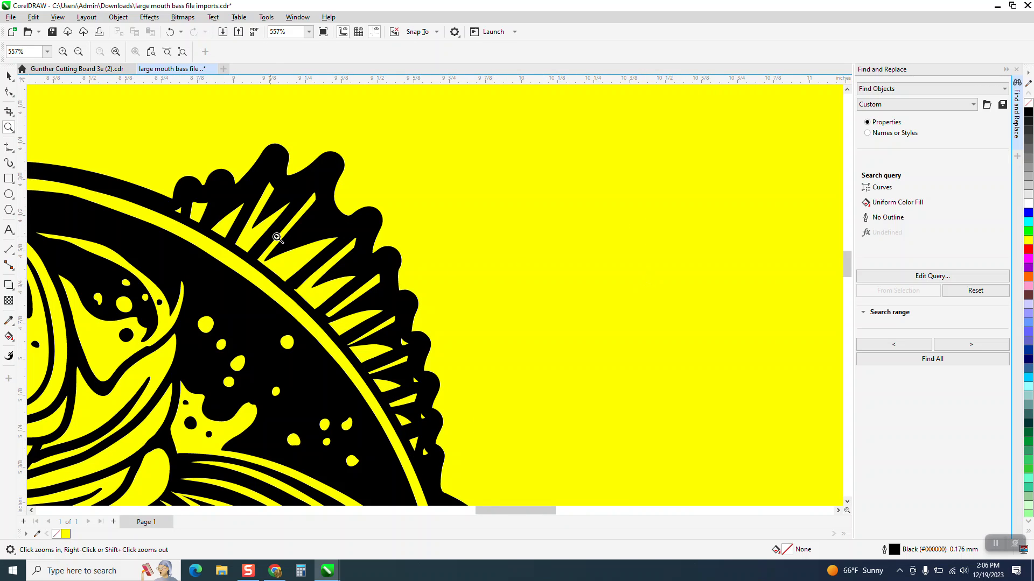
scroll(338, 246, down, 1)
drag(112, 261, 341, 369)
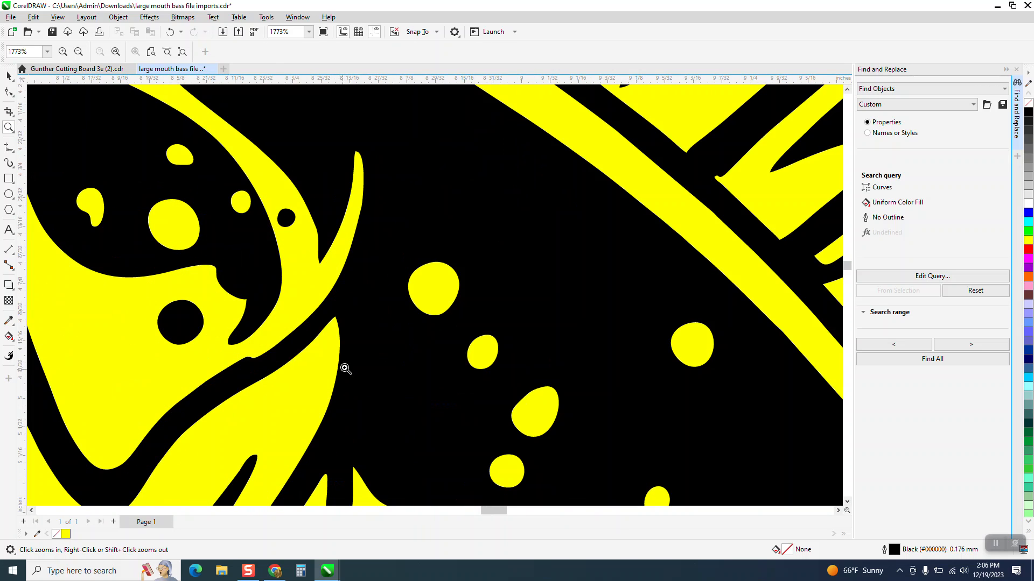
scroll(349, 353, down, 2)
scroll(289, 249, down, 2)
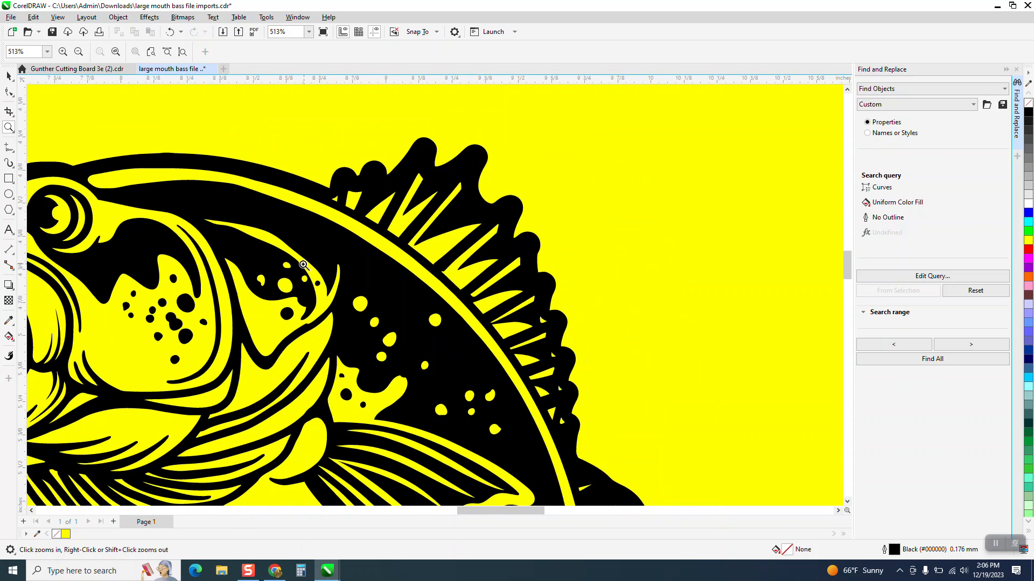
drag(203, 212, 334, 263)
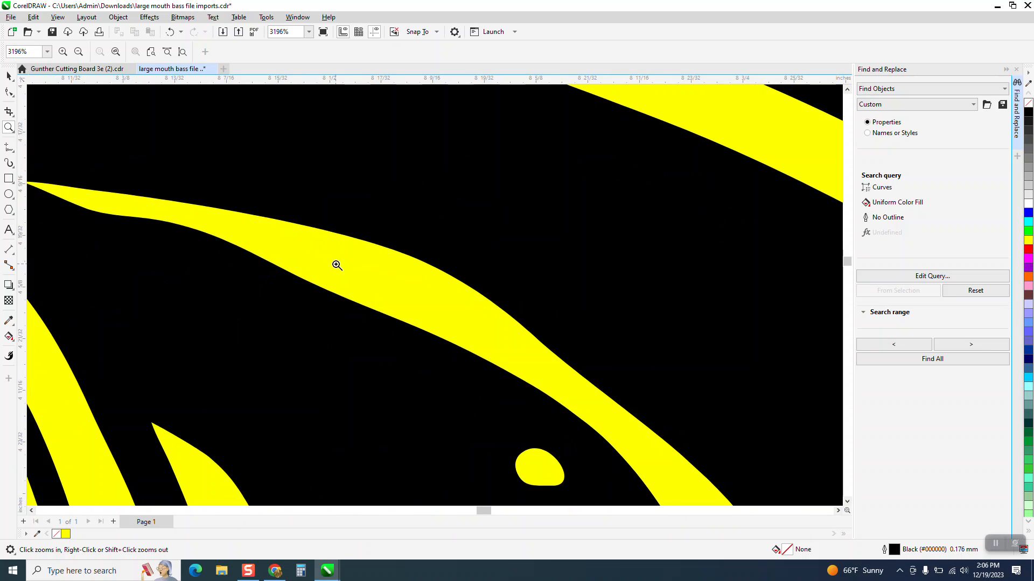
scroll(328, 260, down, 3)
scroll(323, 251, down, 6)
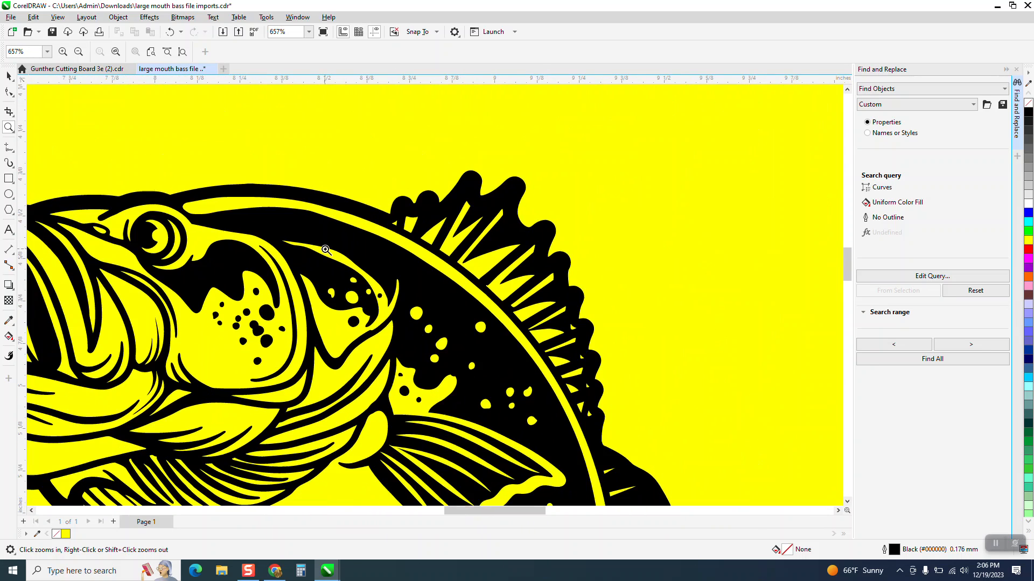
scroll(328, 251, down, 3)
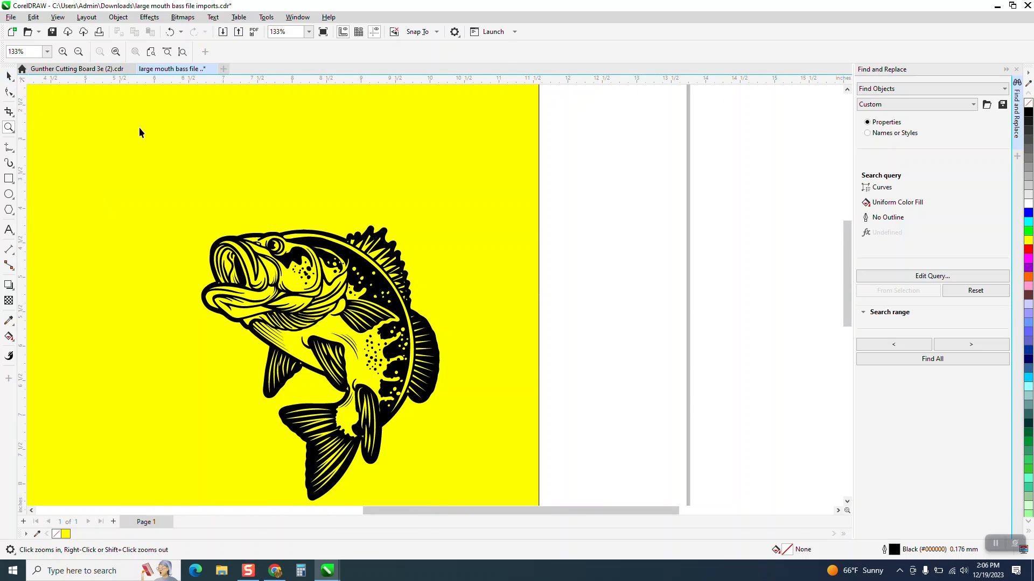
key(space)
click(459, 265)
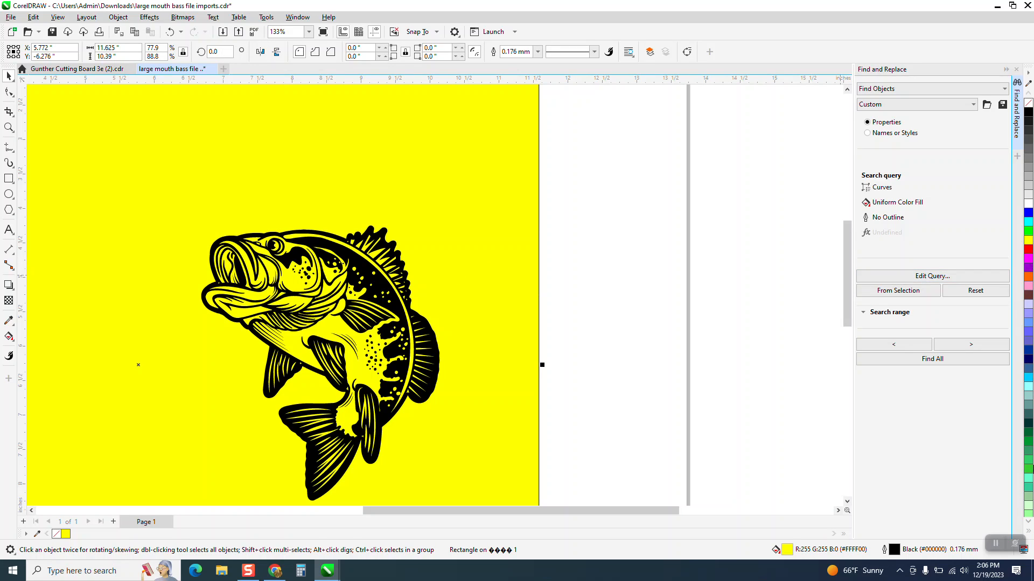
click(1029, 521)
click(1029, 521)
click(1029, 521)
click(1029, 522)
click(1029, 521)
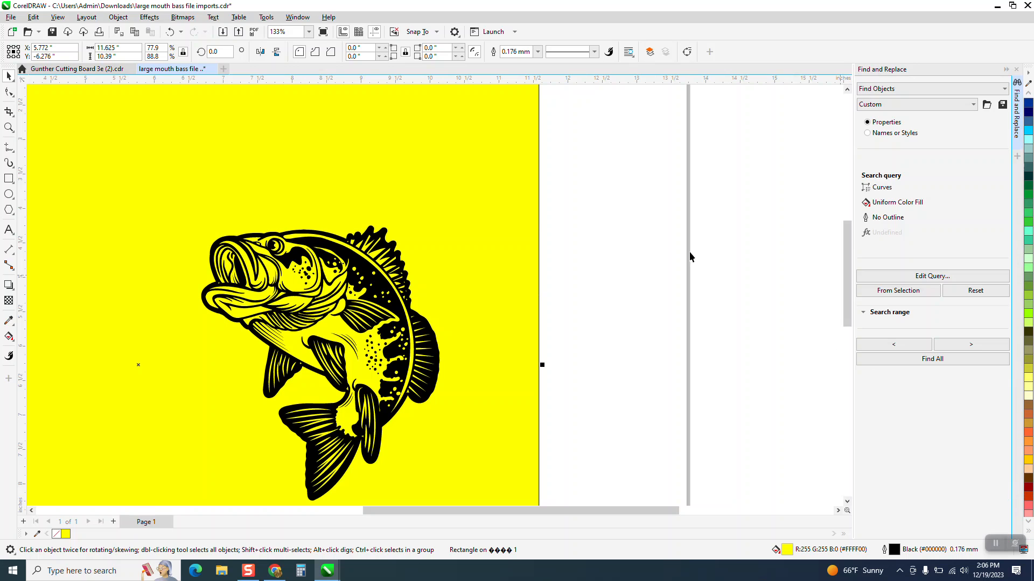
Step: Switch to the Gunther Cutting Board document and move its existing bass off the board into the empty area beside it
click(93, 71)
drag(273, 218, 566, 225)
Step: Return to the large mouth bass file, select all the black bass curves without the yellow rectangle, and group them
click(195, 70)
click(566, 193)
scroll(567, 192, down, 2)
drag(330, 394, 330, 394)
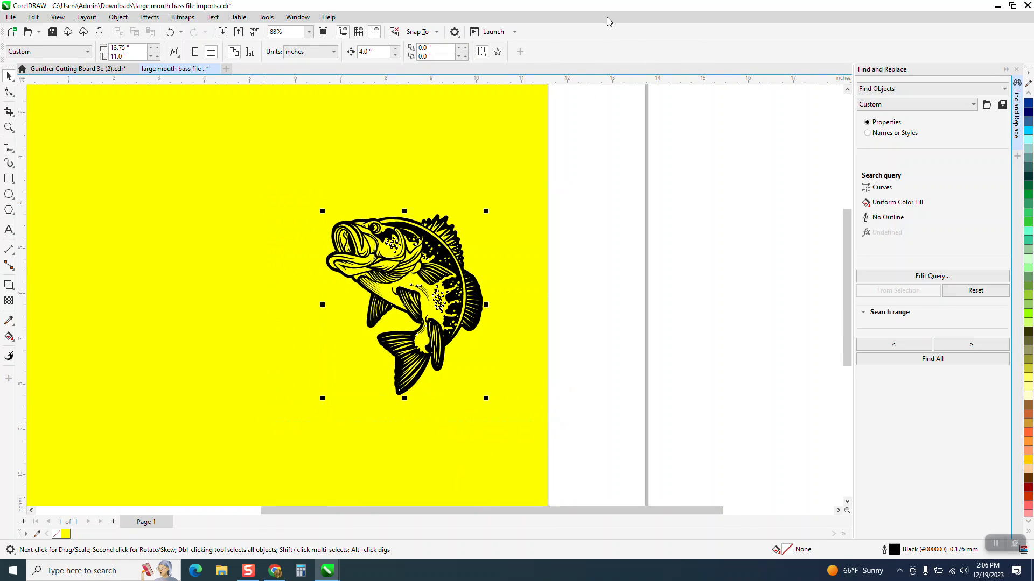
key(ctrl+g)
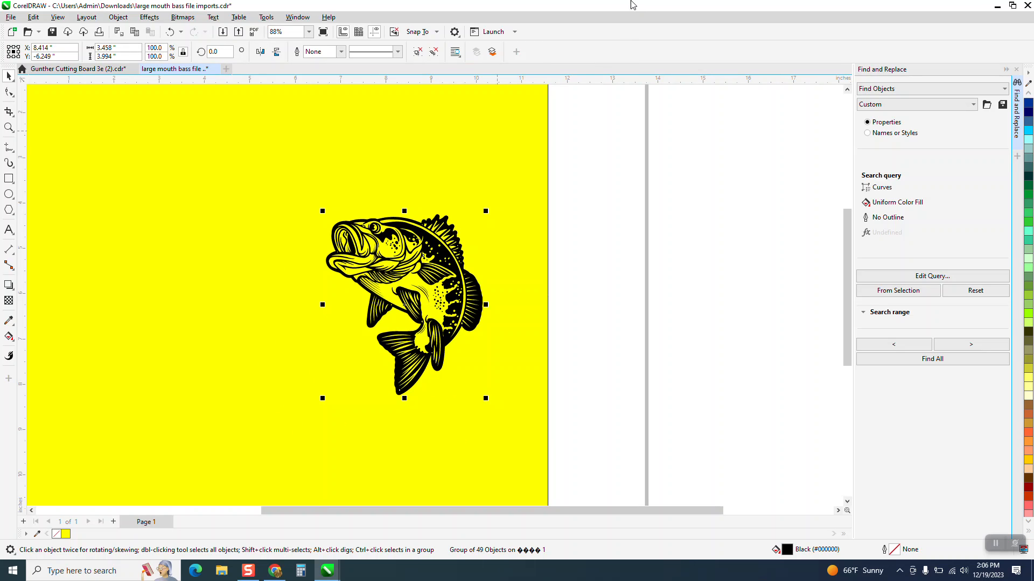
Step: Copy the grouped black bass and paste it into the Gunther Cutting Board document
right_click(447, 244)
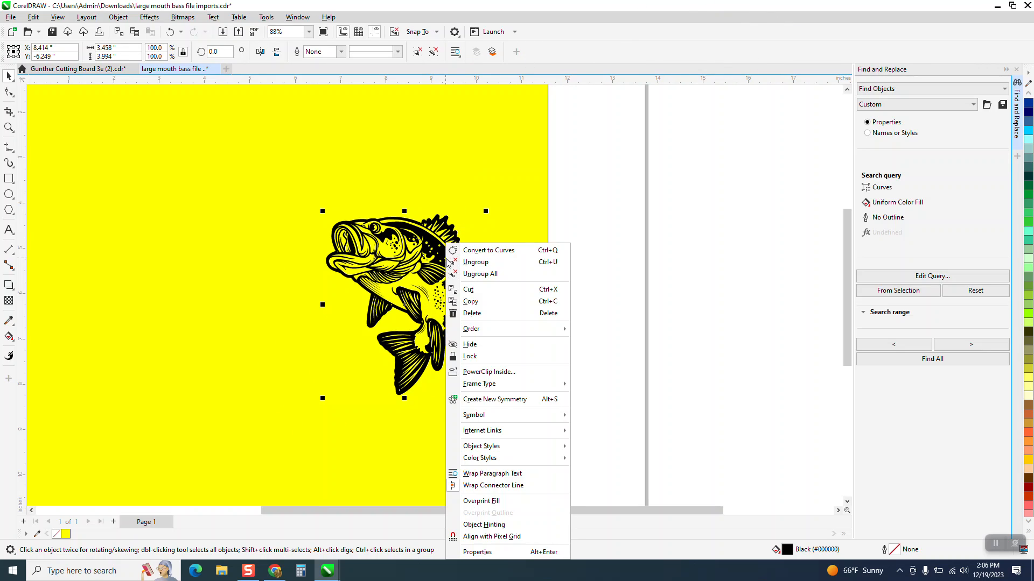
click(491, 302)
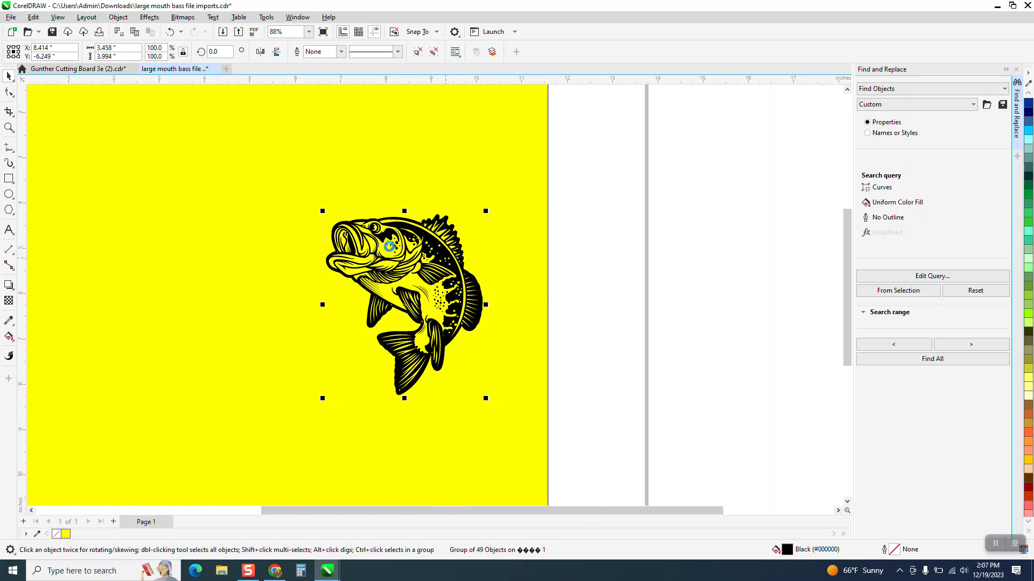
click(80, 69)
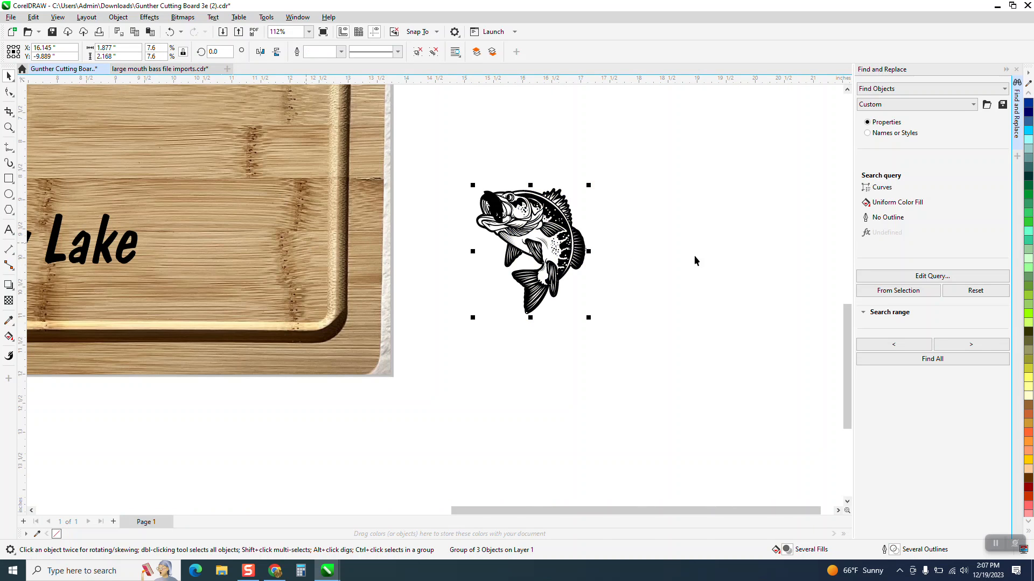
right_click(721, 258)
click(748, 341)
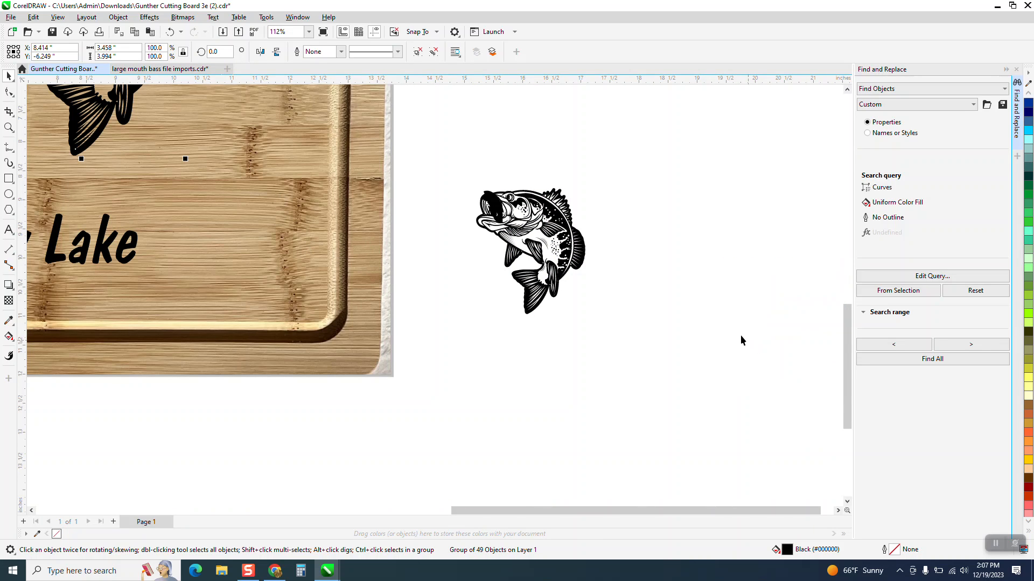
Step: Scale the pasted bass to about 59.6% and place it in the board's lower-right corner, inside the groove beside the lake text
scroll(602, 337, down, 3)
drag(289, 199, 423, 332)
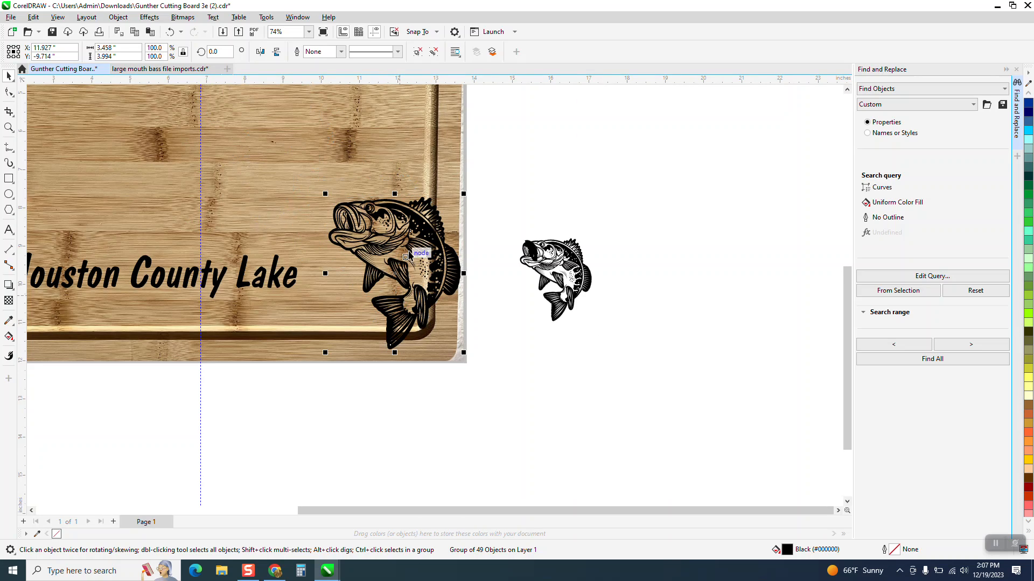
drag(464, 193, 407, 258)
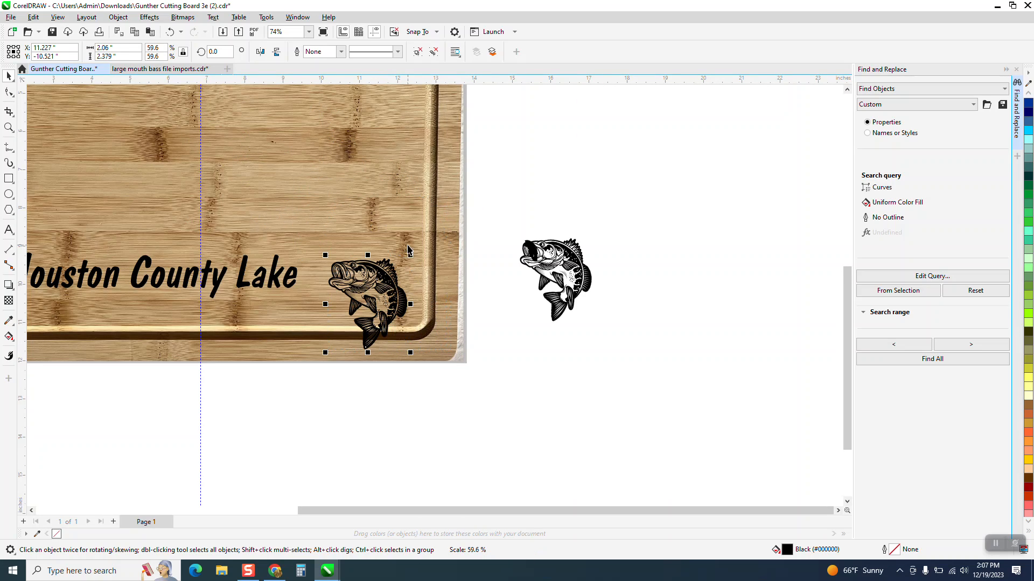
drag(371, 292, 366, 262)
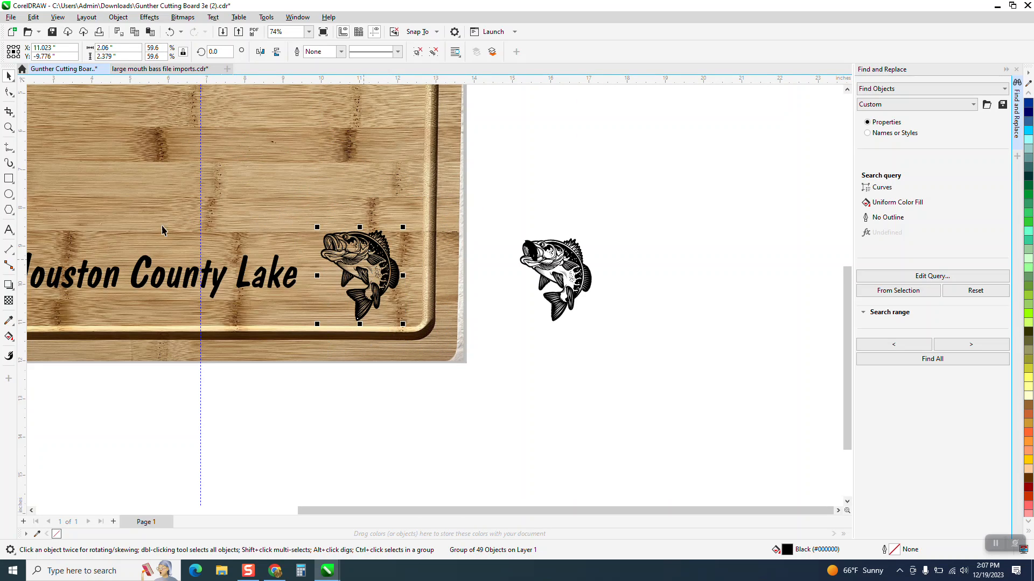
Step: Move the bass on the cutting board slightly up and left, closer to the word "Lake"
click(9, 128)
drag(287, 217, 518, 325)
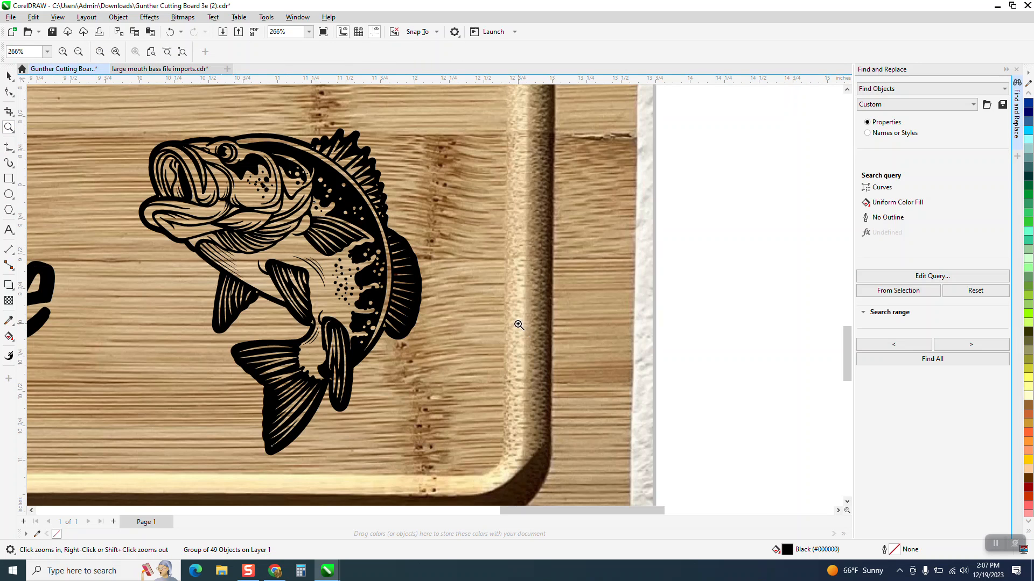
scroll(468, 281, down, 3)
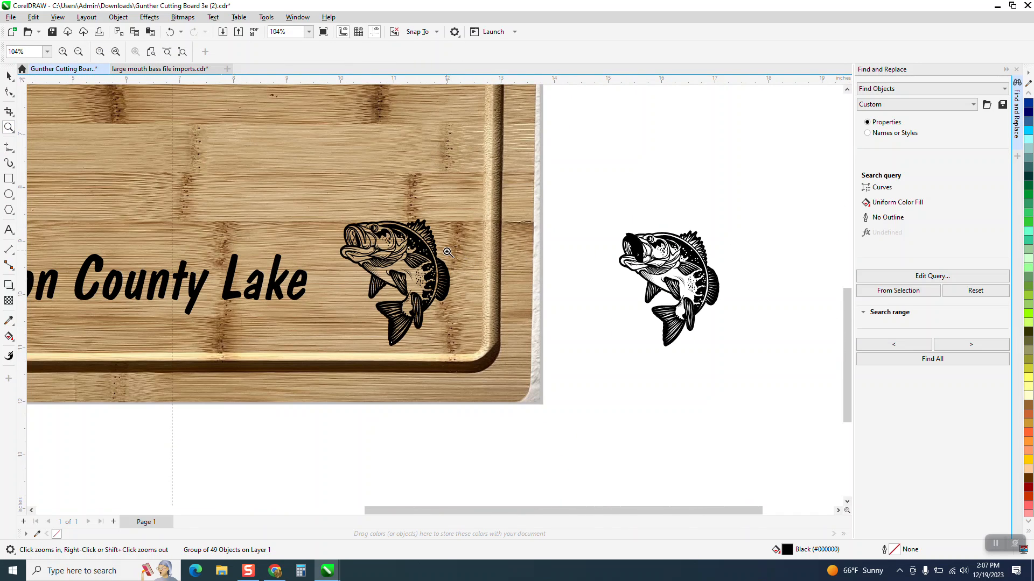
scroll(452, 256, down, 2)
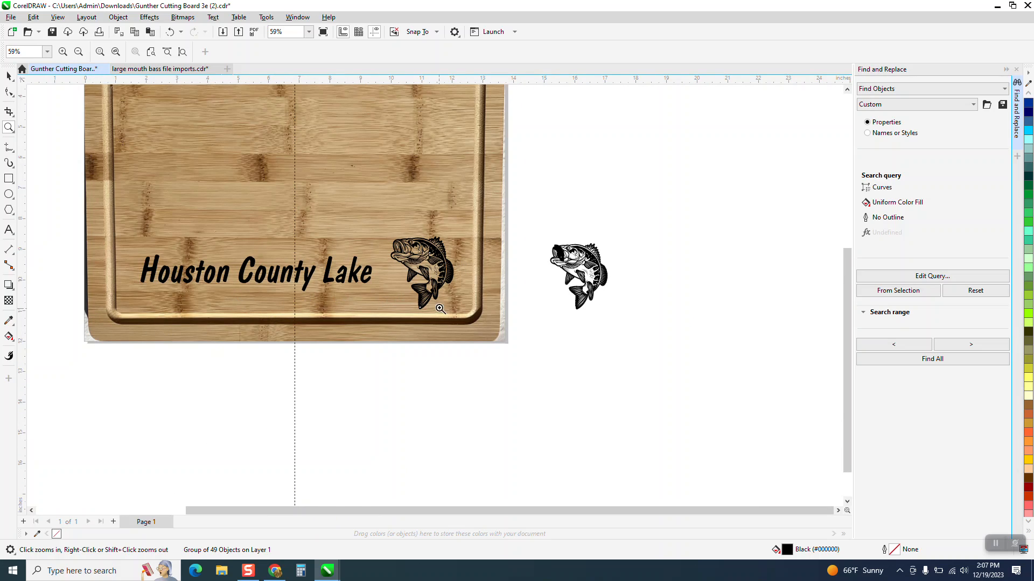
drag(389, 230, 503, 316)
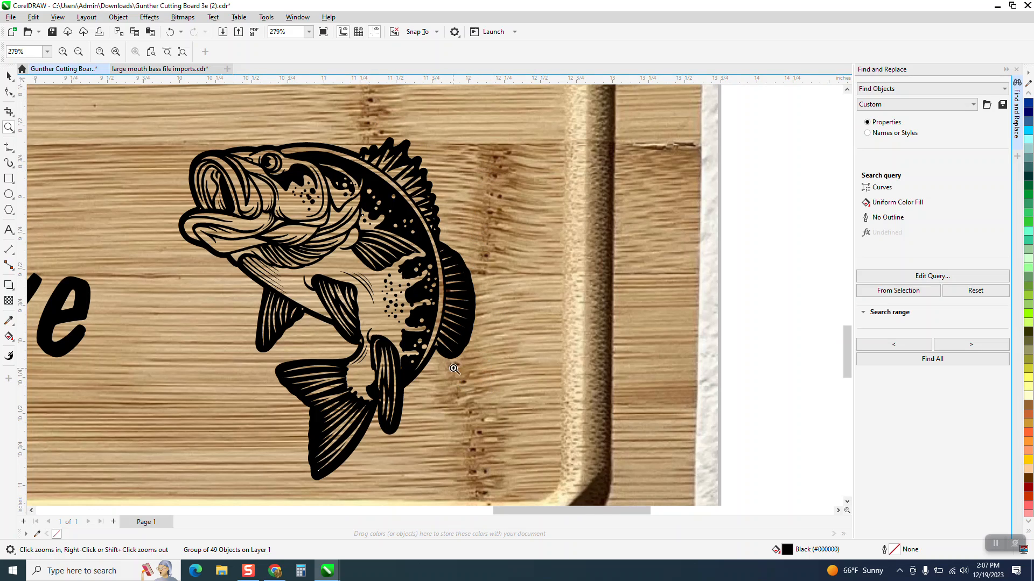
scroll(503, 328, down, 1)
click(9, 76)
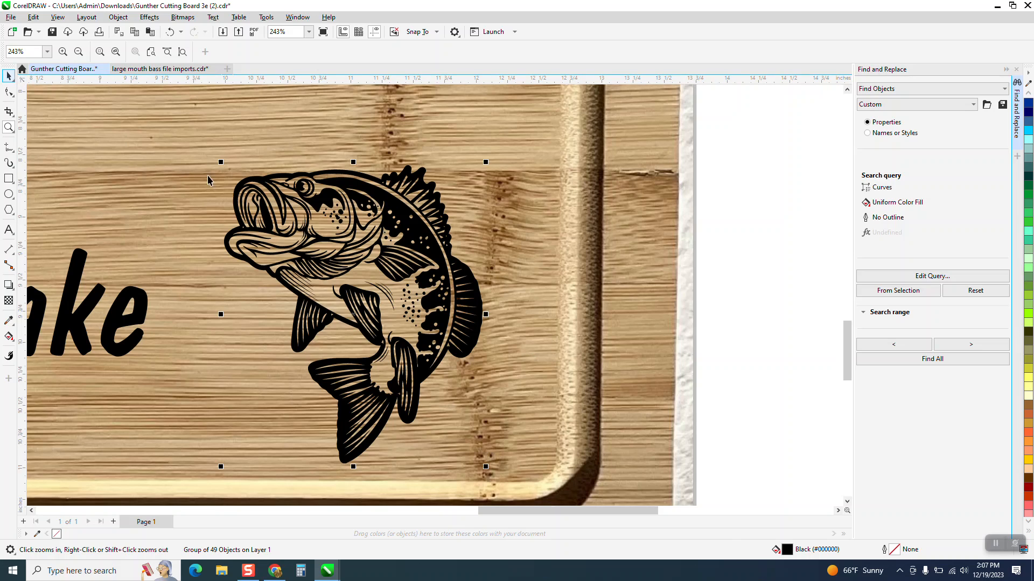
drag(367, 241, 330, 231)
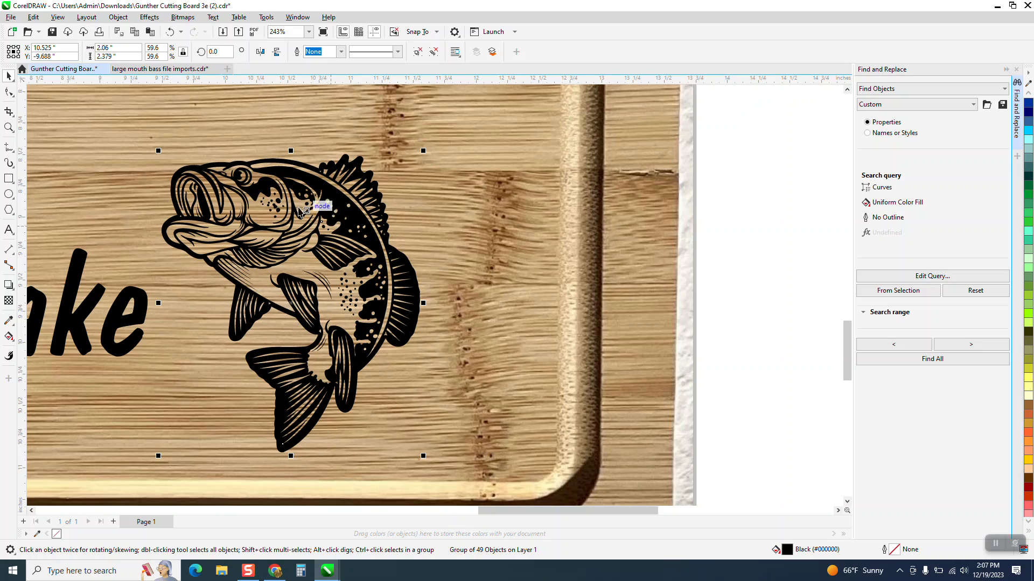
Step: Frame the bass with an unfilled rectangle matching its extents and give it a red Hairline outline
double_click(9, 179)
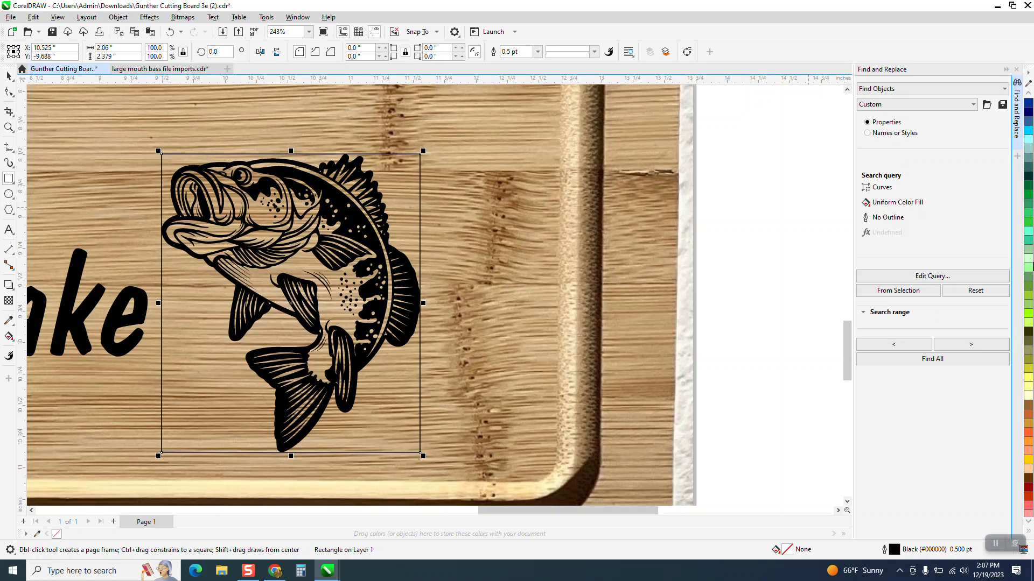
click(1028, 94)
click(1028, 94)
click(1029, 94)
click(1029, 95)
right_click(1029, 250)
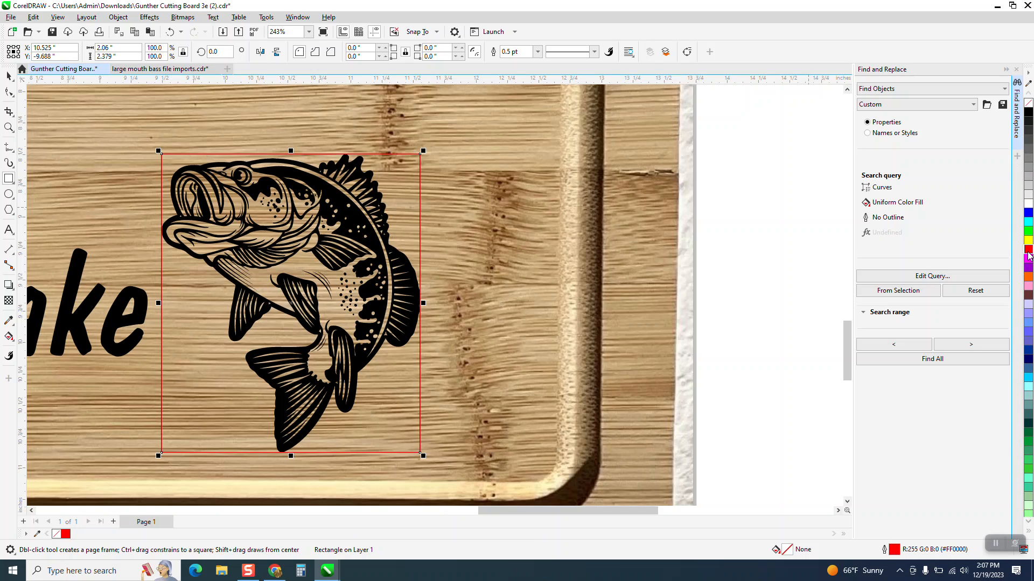
click(538, 52)
click(517, 63)
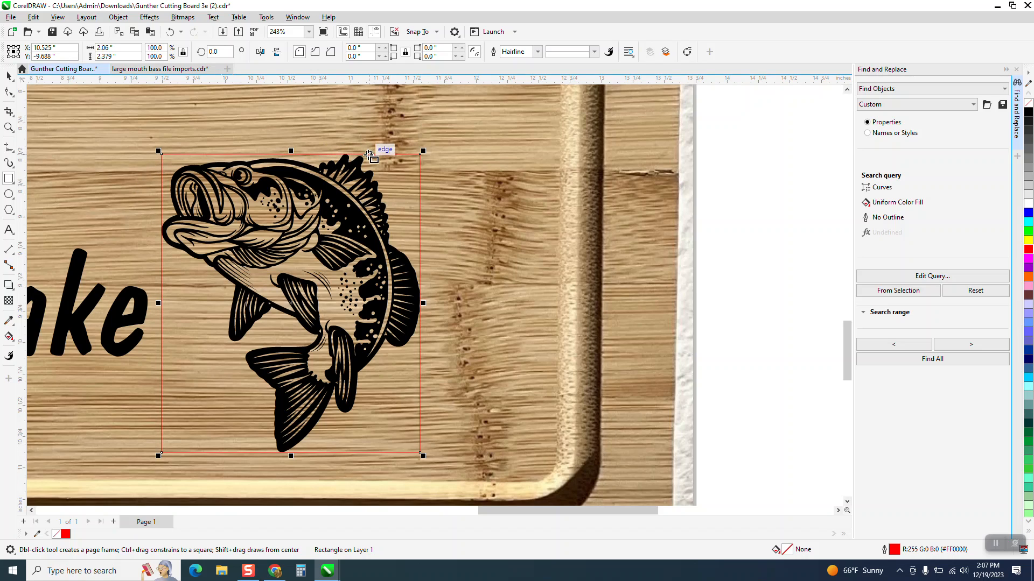
Step: Select the red rectangle around the bass and delete it
click(417, 157)
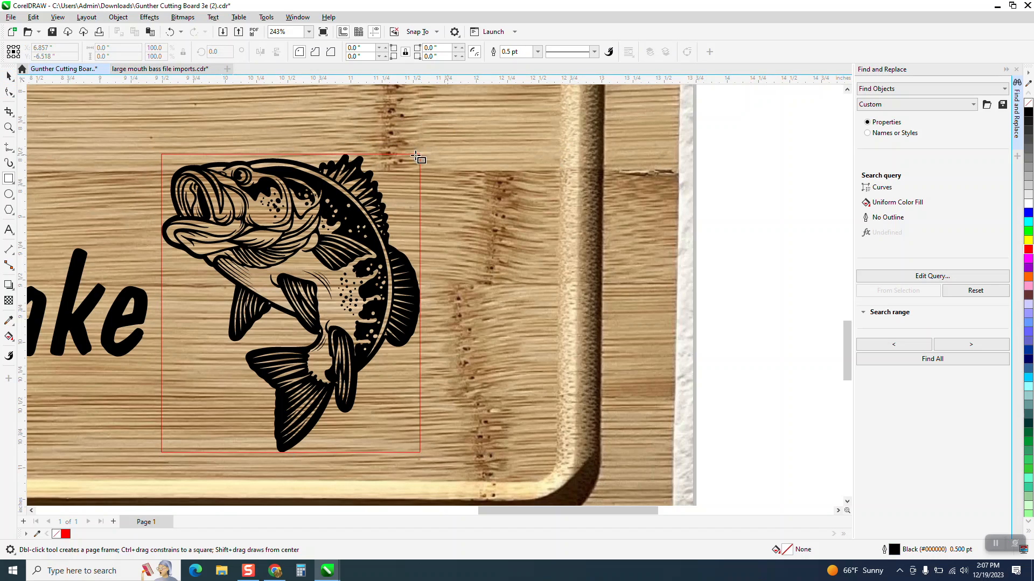
click(8, 76)
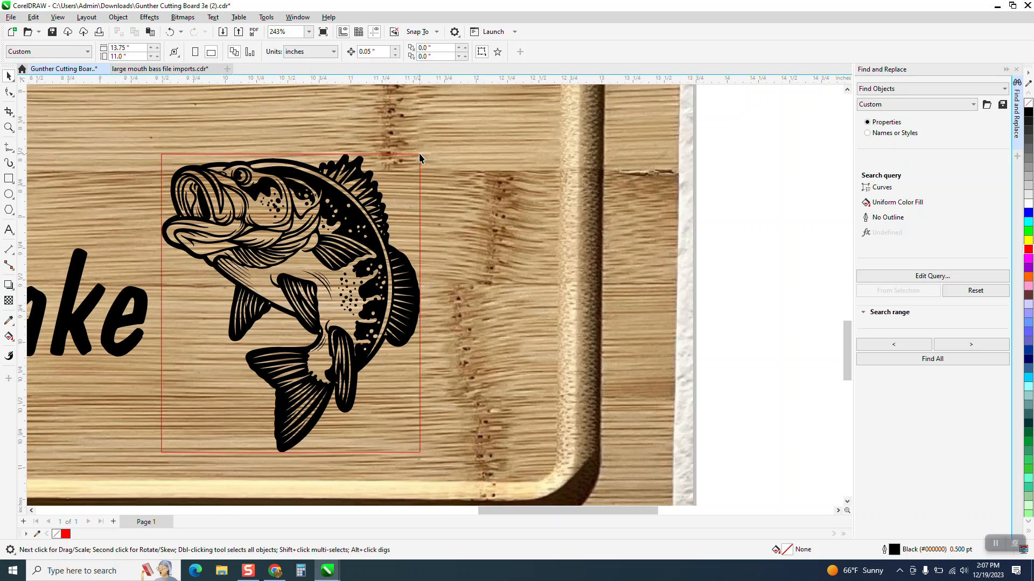
click(420, 155)
key(Delete)
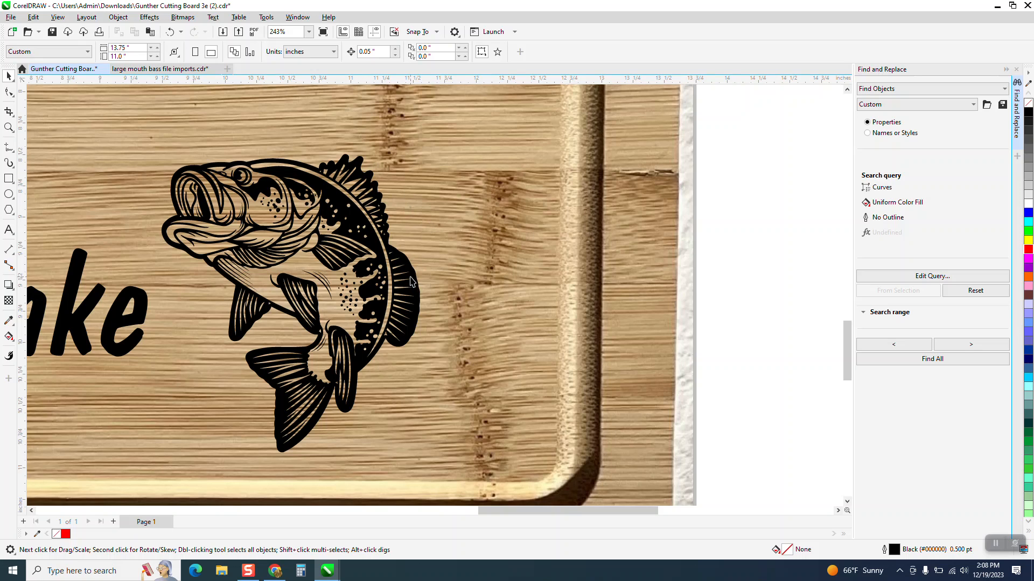
scroll(383, 275, down, 5)
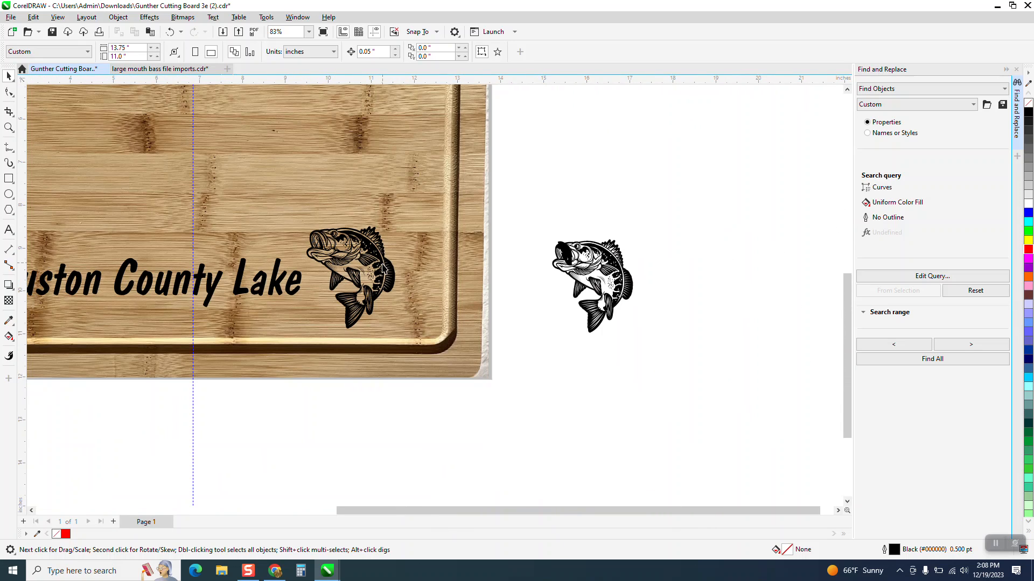